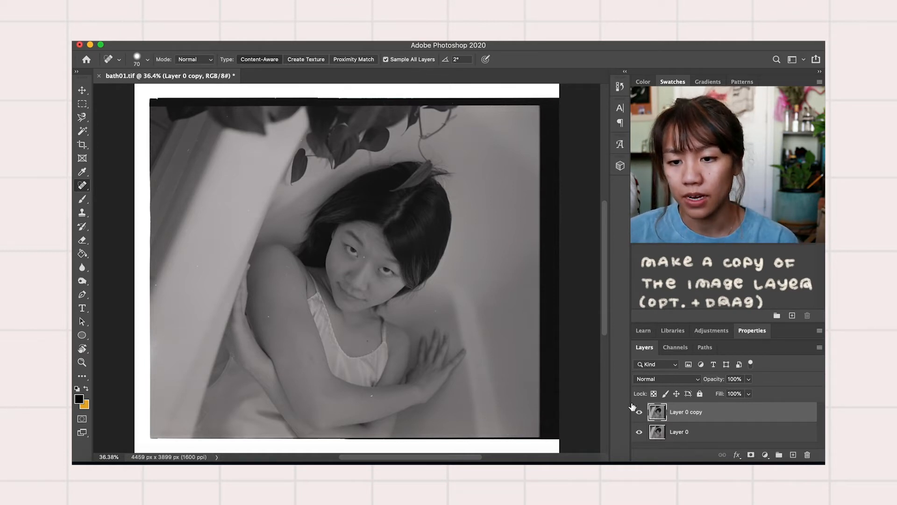
# Step: Add a Curves adjustment layer above Layer 0 copy and bring the white endpoint in to where the histogram's highlights start
pyautogui.click(715, 330)
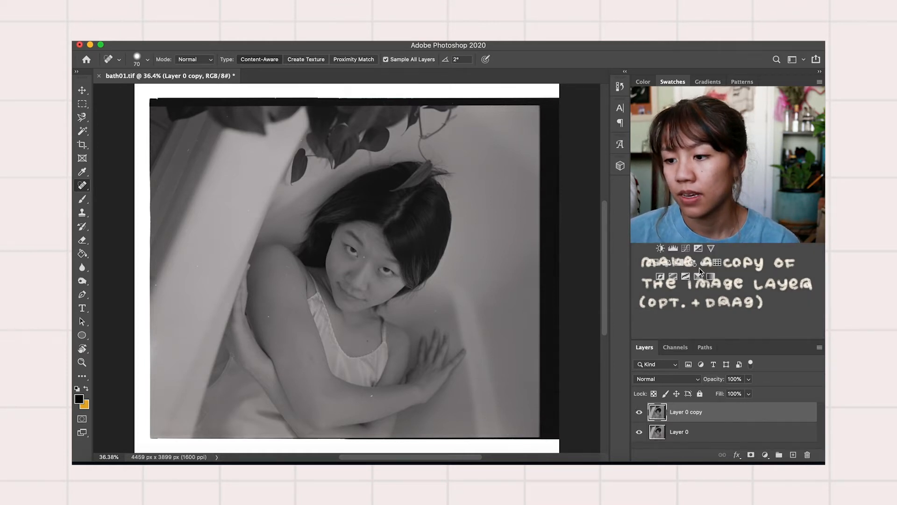
pyautogui.click(686, 249)
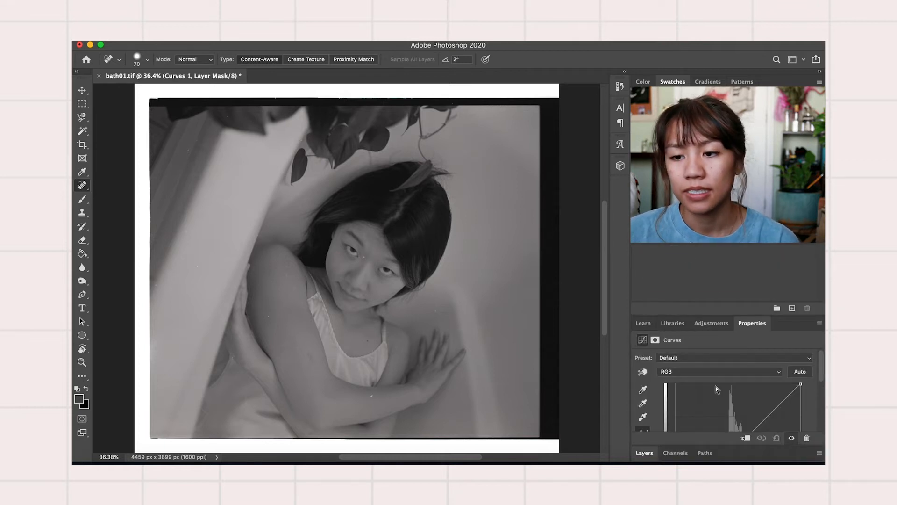
pyautogui.scroll(-3, 716, 384)
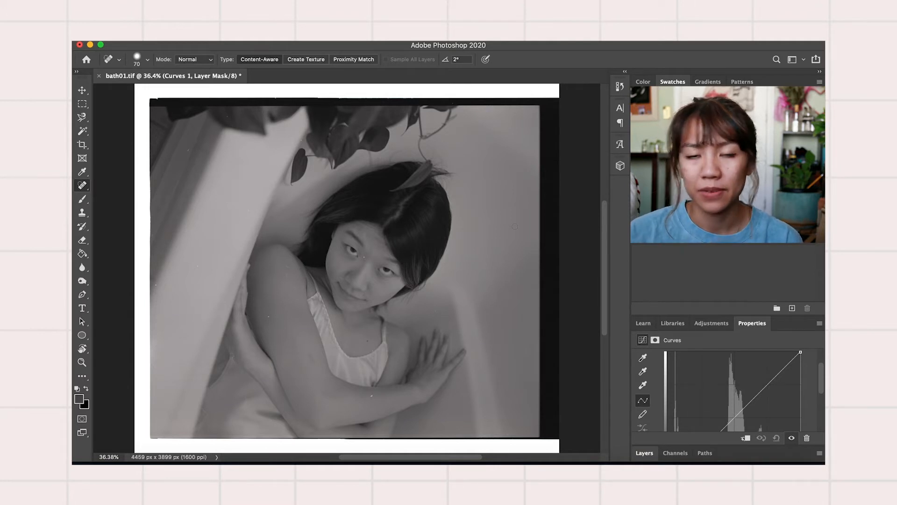
pyautogui.scroll(-3, 794, 420)
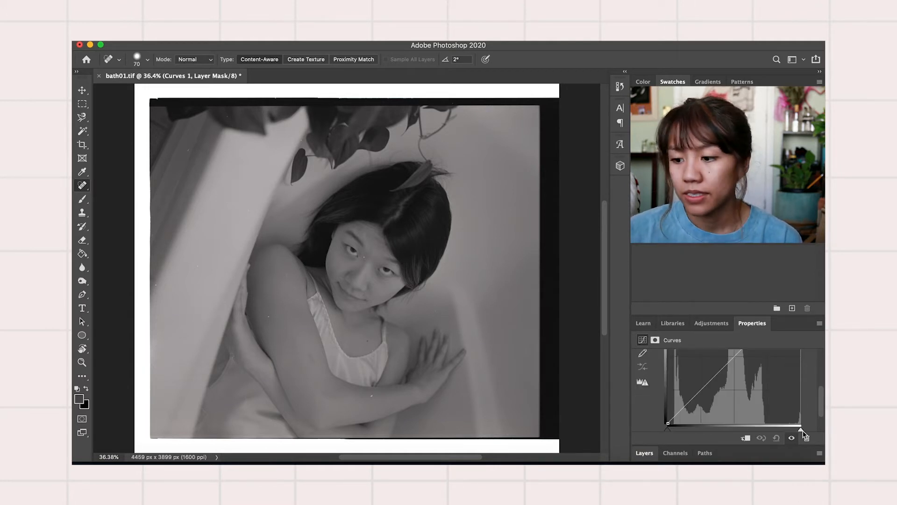
pyautogui.moveTo(802, 429); pyautogui.dragTo(759, 430)
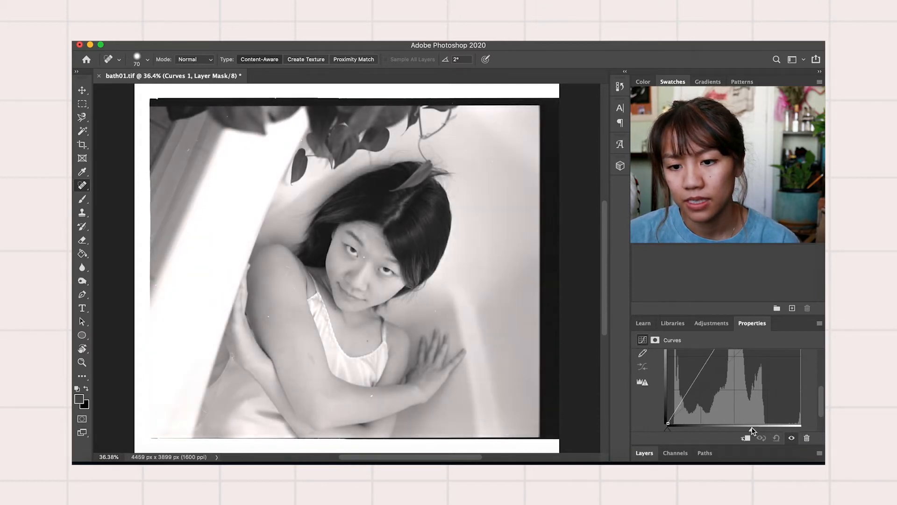
pyautogui.moveTo(759, 430)
pyautogui.mouseDown()
pyautogui.moveTo(802, 430)
pyautogui.moveTo(757, 429)
pyautogui.moveTo(800, 430)
pyautogui.moveTo(768, 429)
pyautogui.mouseUp()
# Step: Bring the curve's black endpoint in to where the histogram's shadows start, keeping detail in the dark hair
pyautogui.moveTo(669, 427); pyautogui.dragTo(671, 428)
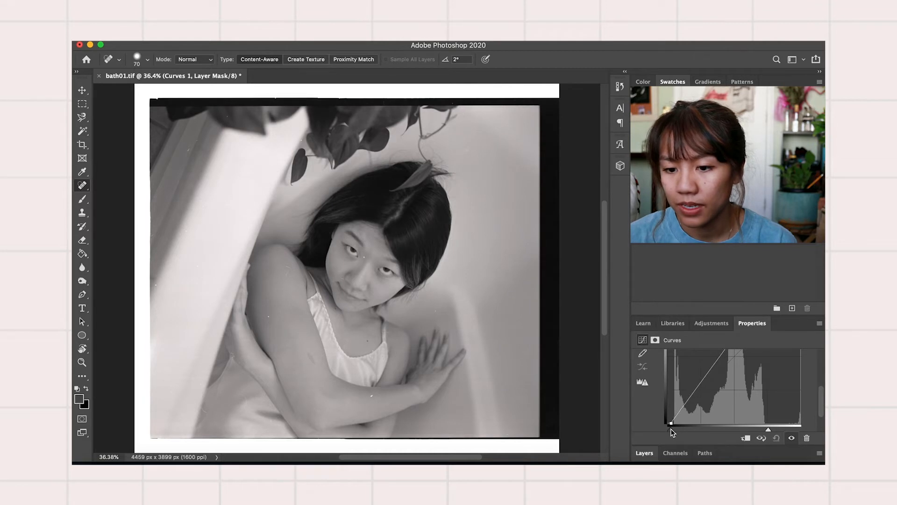
pyautogui.moveTo(672, 432); pyautogui.dragTo(670, 425)
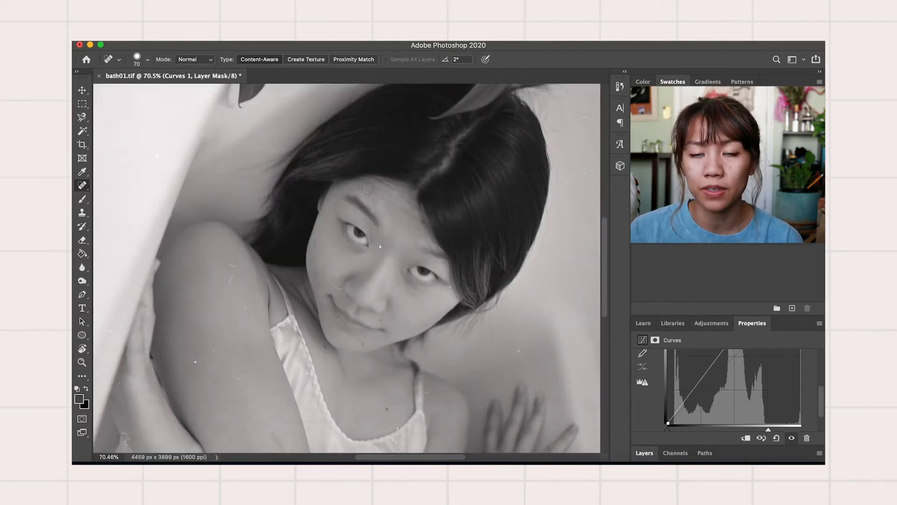
pyautogui.scroll(8, 367, 188)
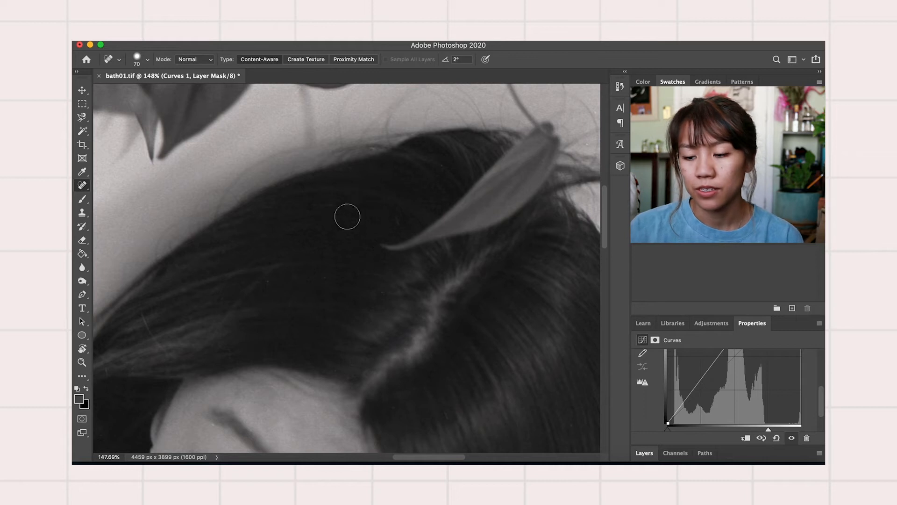
pyautogui.moveTo(667, 430); pyautogui.dragTo(685, 424)
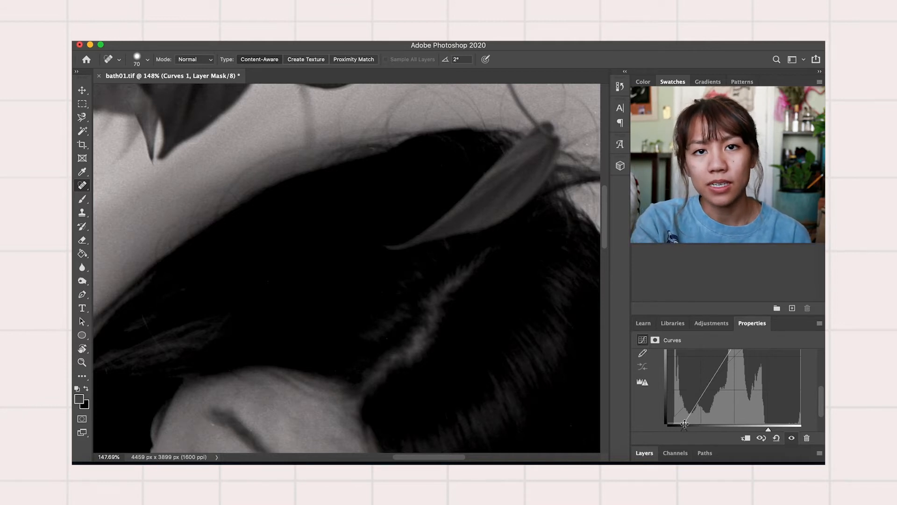
pyautogui.moveTo(684, 426); pyautogui.dragTo(672, 427)
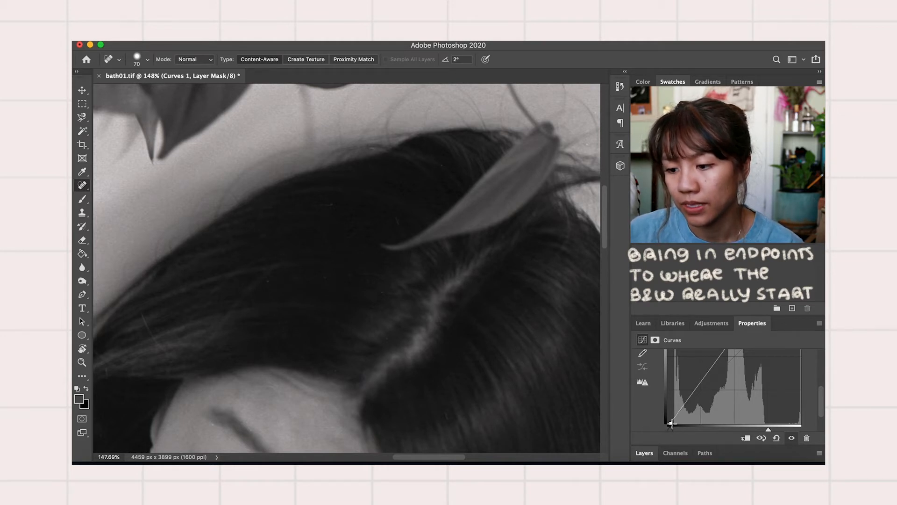
pyautogui.moveTo(670, 424); pyautogui.dragTo(674, 425)
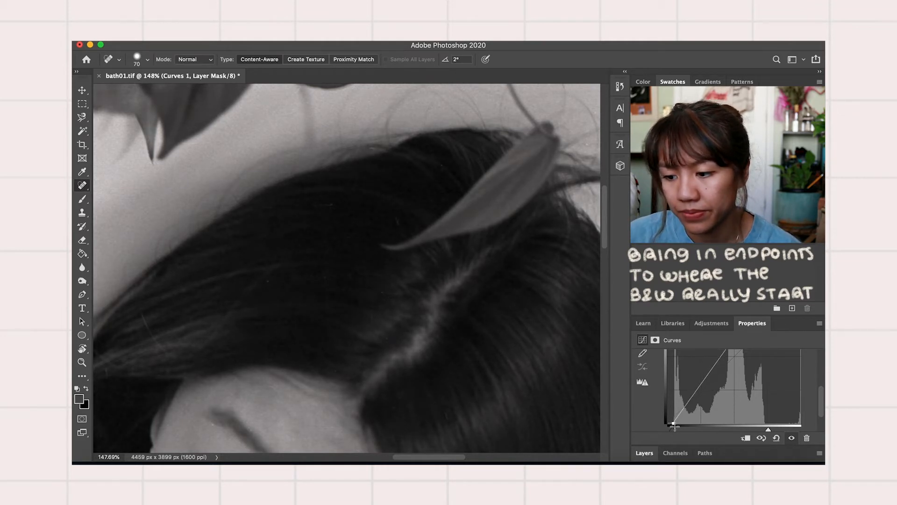
pyautogui.scroll(-2, 675, 416)
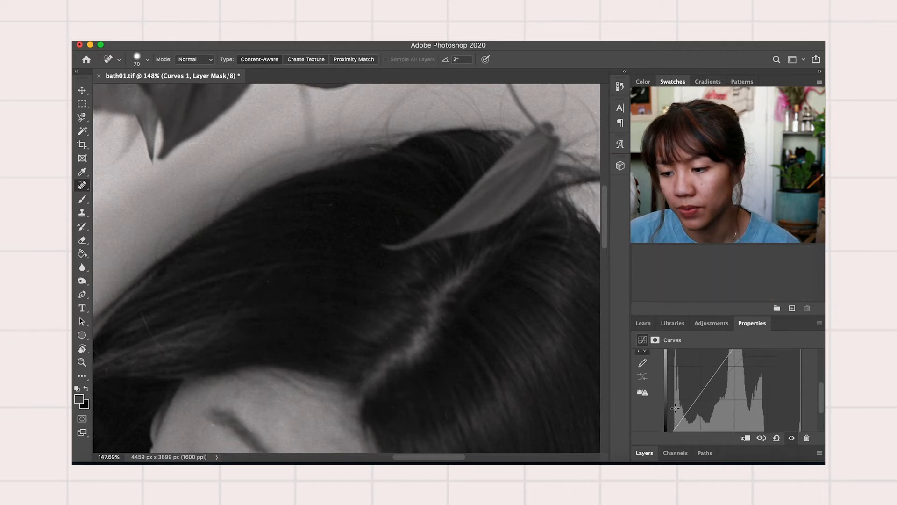
pyautogui.scroll(2, 675, 408)
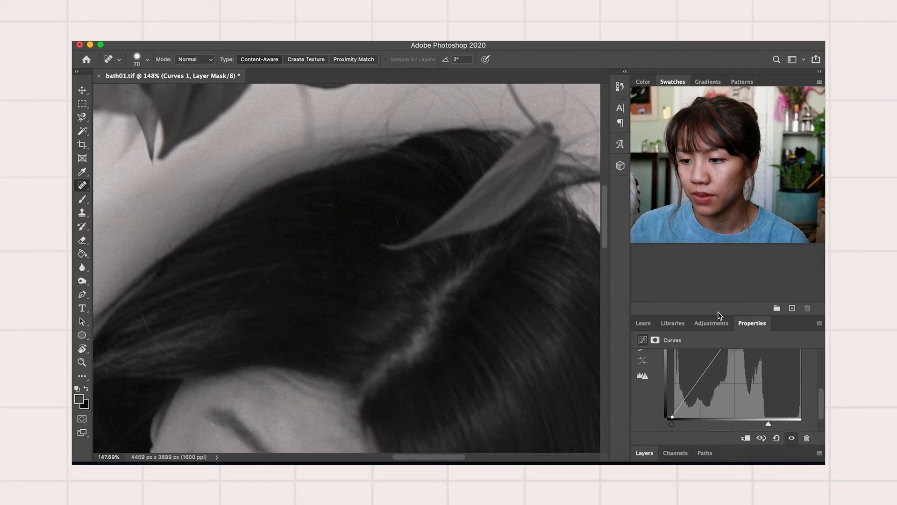
# Step: Darken the midtones slightly with a point mid-curve, and compare the photo with the Curves 1 layer hidden and shown
pyautogui.moveTo(718, 315); pyautogui.dragTo(718, 218)
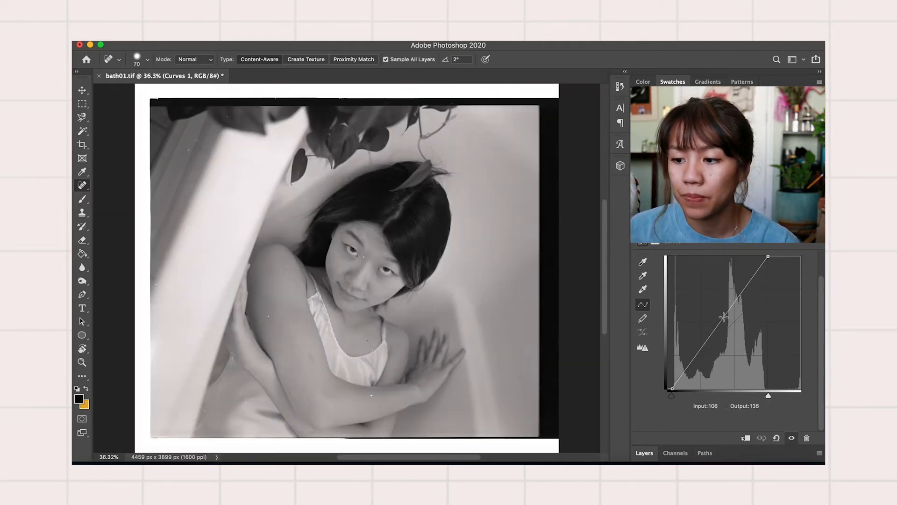
pyautogui.moveTo(724, 317); pyautogui.dragTo(725, 323)
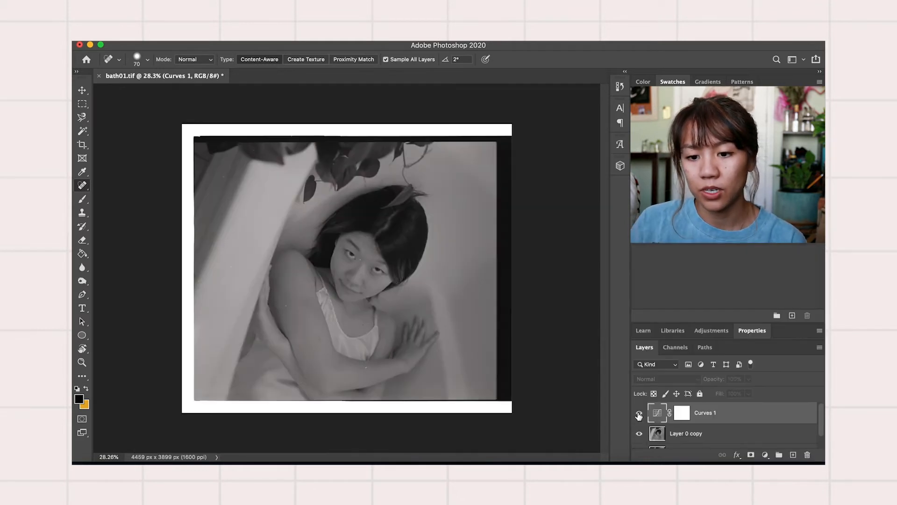
pyautogui.click(639, 413)
pyautogui.click(638, 413)
pyautogui.click(639, 413)
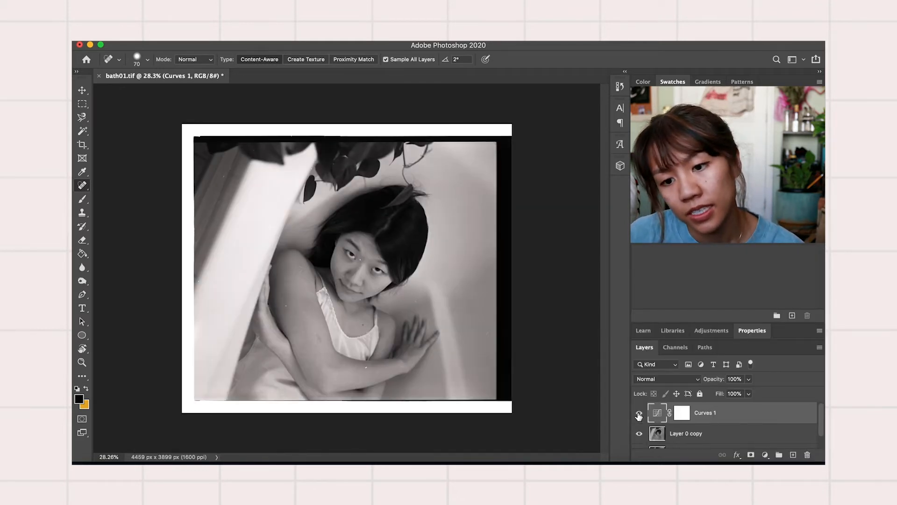
pyautogui.click(639, 413)
pyautogui.click(638, 413)
pyautogui.press('super+0')
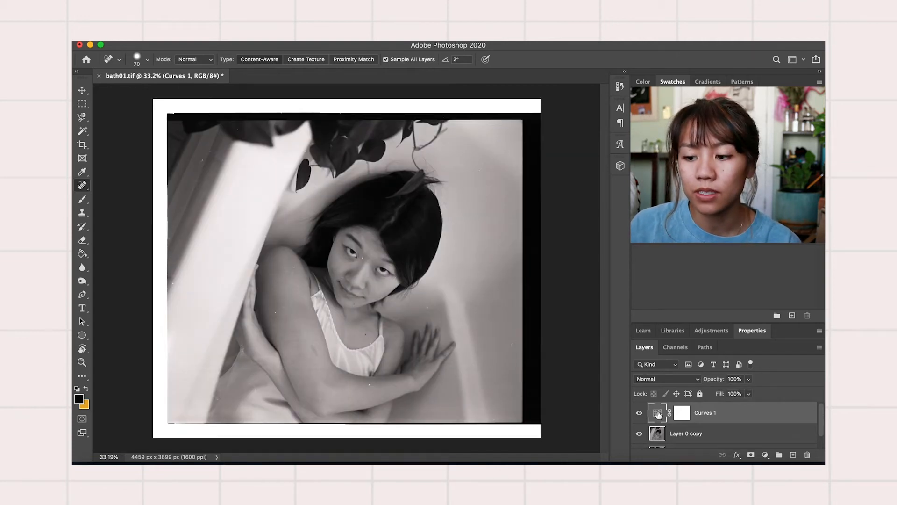
# Step: Raise the shadow part of the Curves 1 curve slightly to recover detail in the dark hair
pyautogui.doubleClick(657, 415)
pyautogui.scroll(-3, 728, 401)
pyautogui.moveTo(710, 403); pyautogui.dragTo(708, 391)
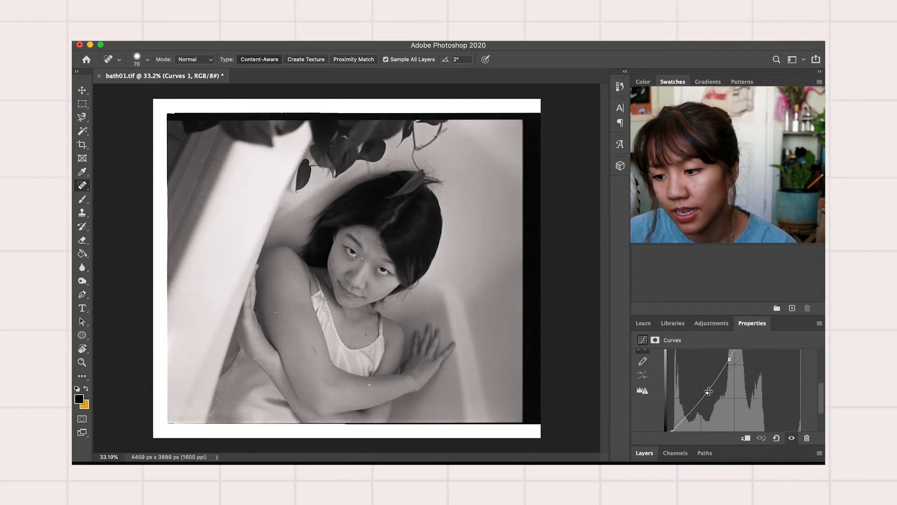
pyautogui.press('super+plus')
pyautogui.press('super+plus')
pyautogui.scroll(5, 401, 199)
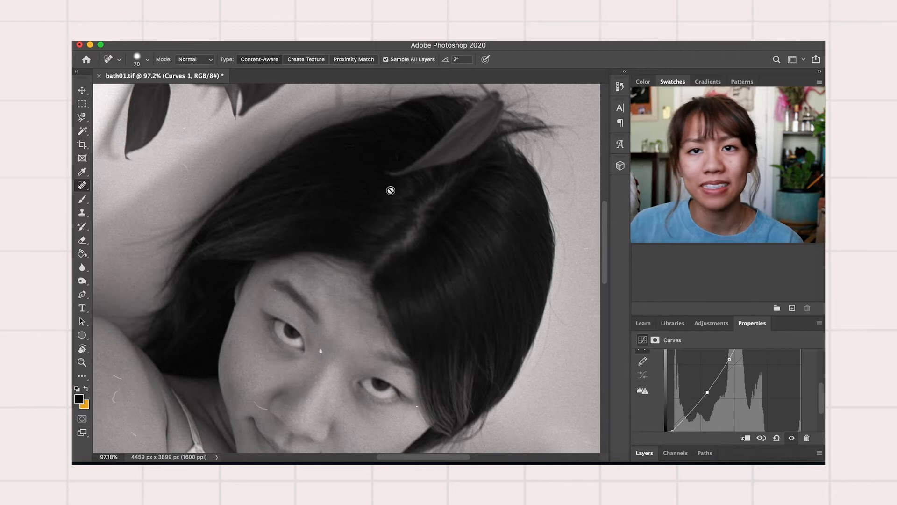
pyautogui.moveTo(708, 392); pyautogui.dragTo(709, 387)
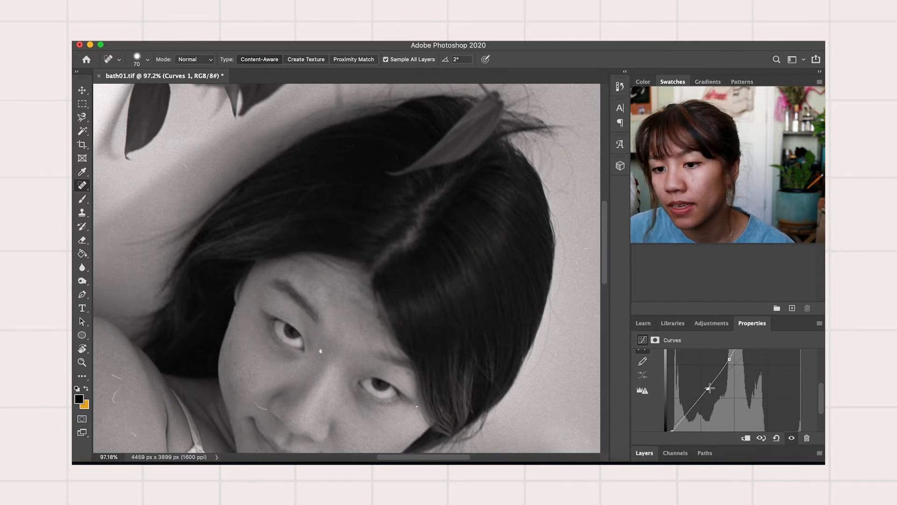
pyautogui.scroll(-5, 252, 311)
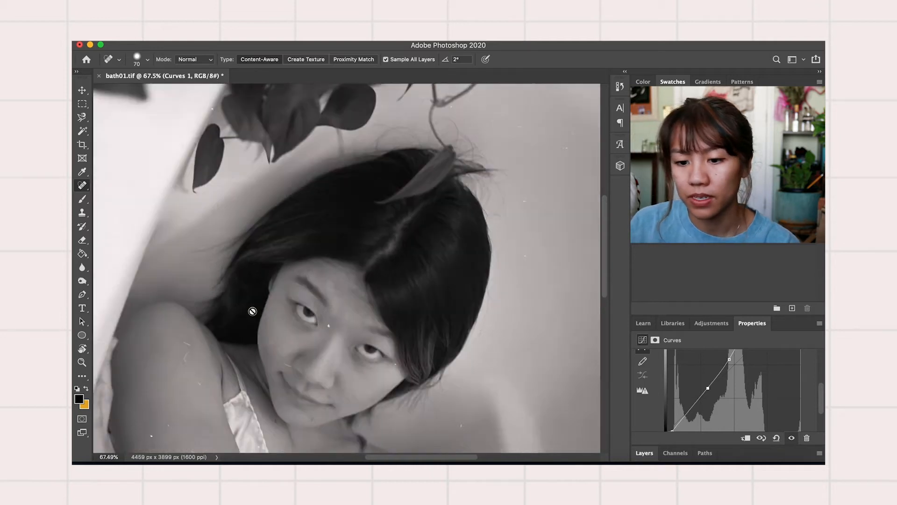
pyautogui.scroll(-4, 252, 310)
pyautogui.scroll(1, 417, 250)
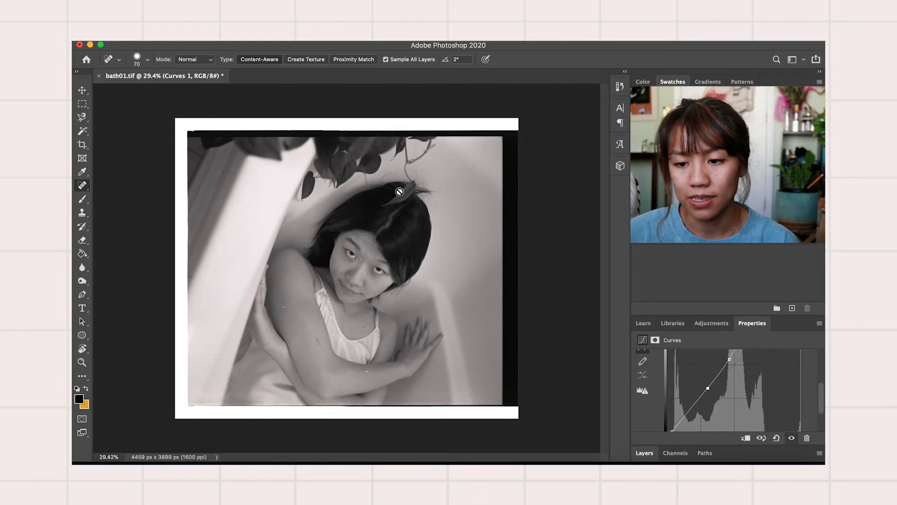
# Step: Create a blank layer for dust removal between Layer 0 copy and the Curves 1 layer
pyautogui.click(644, 453)
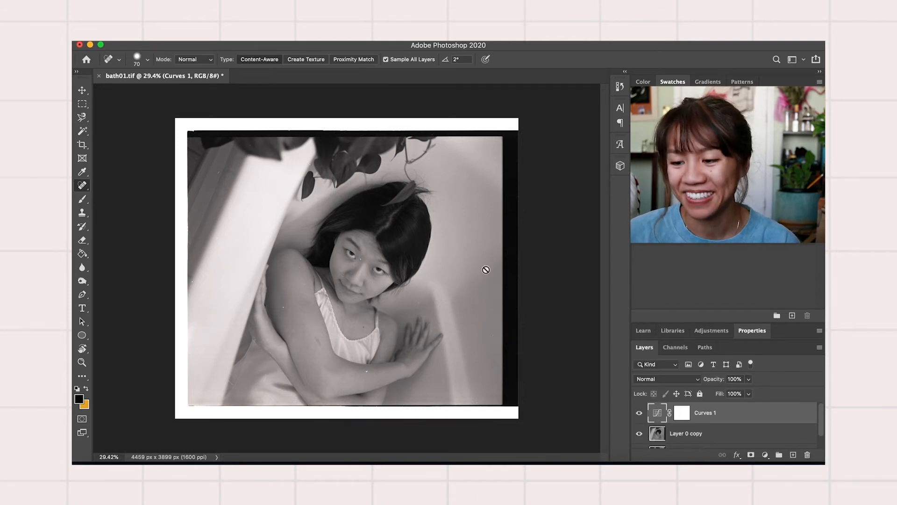
pyautogui.click(664, 435)
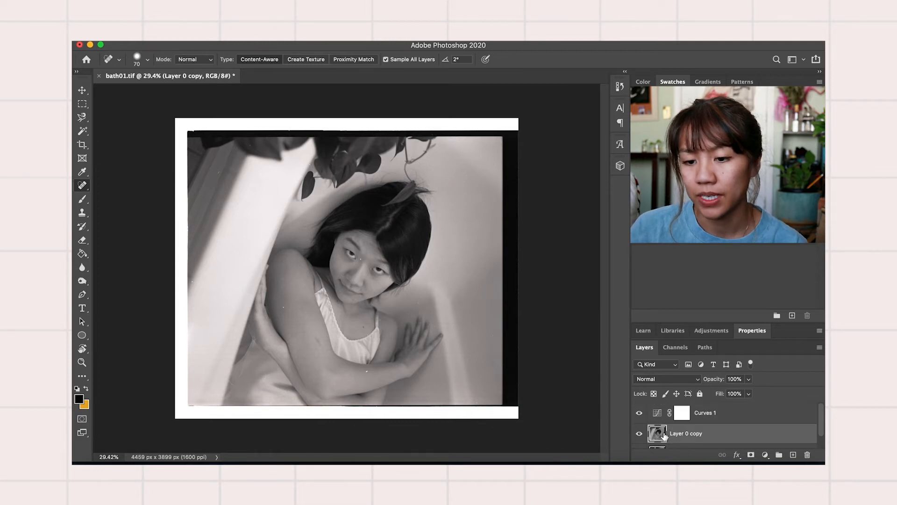
pyautogui.scroll(2, 445, 257)
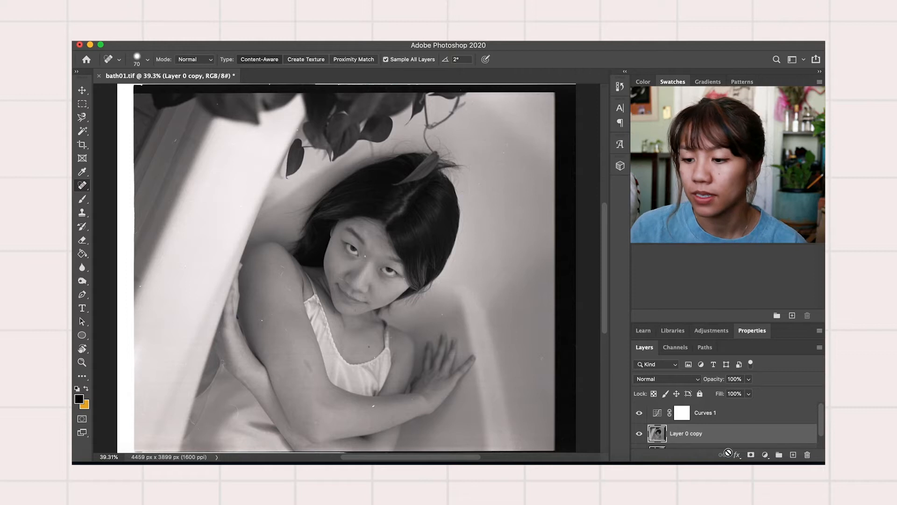
pyautogui.click(793, 454)
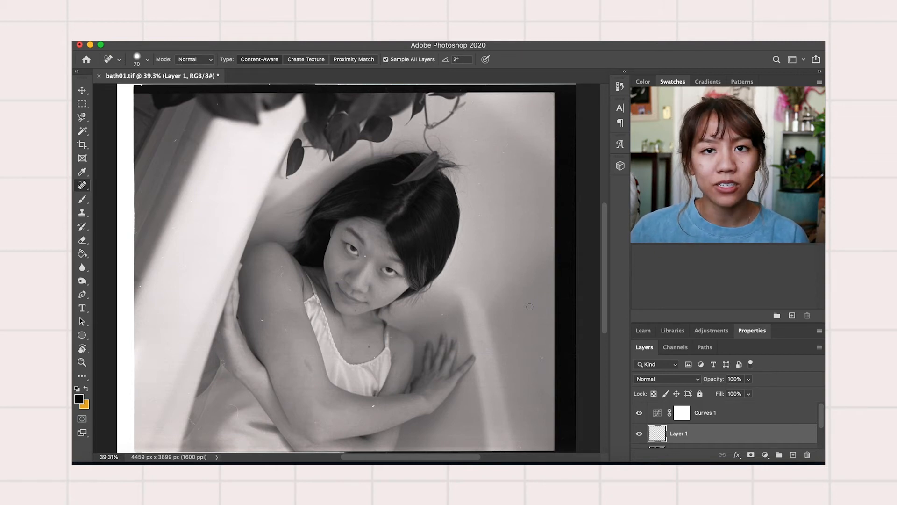
pyautogui.scroll(-3, 750, 432)
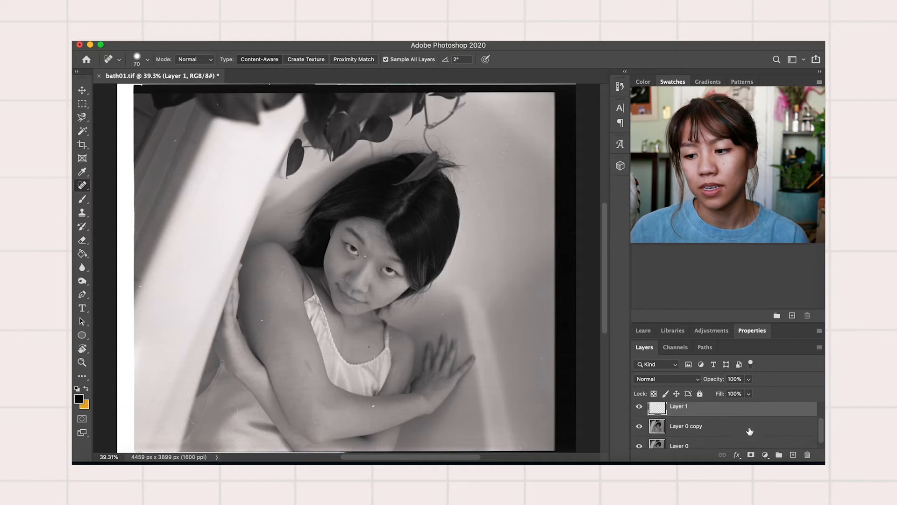
pyautogui.scroll(3, 749, 431)
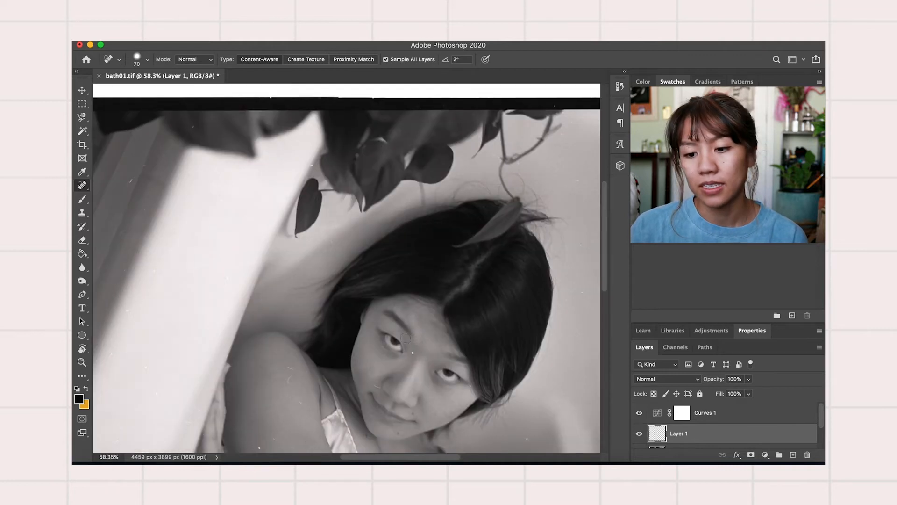
pyautogui.scroll(-2, 680, 423)
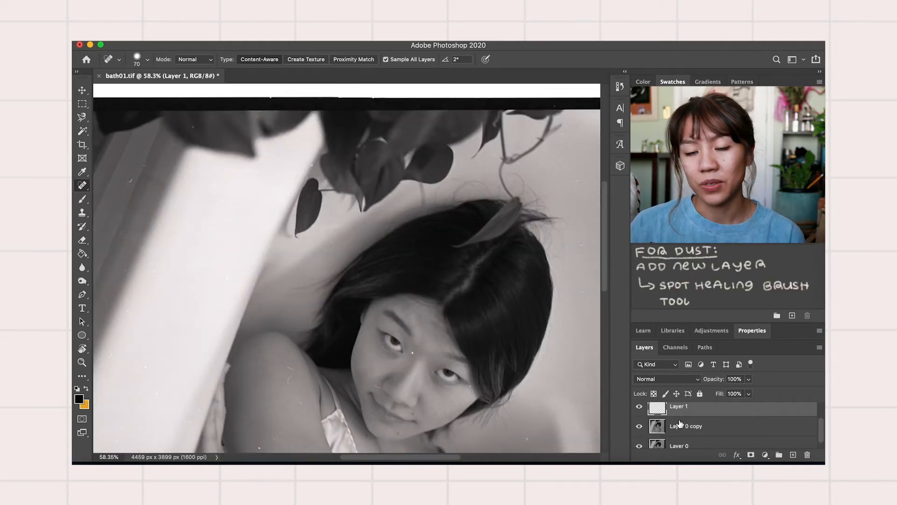
pyautogui.scroll(2, 686, 425)
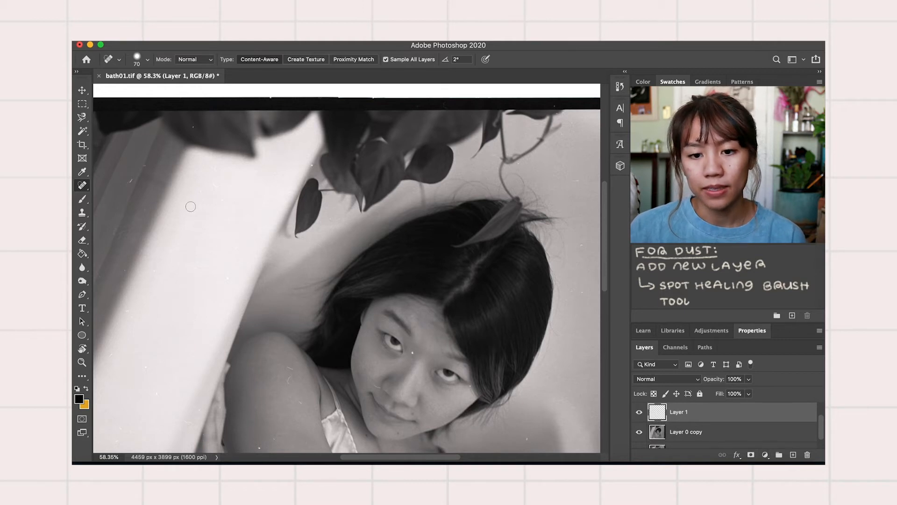
# Step: Heal the dust specks on the dark stripes beside the bright tub edge with the Content-Aware Spot Healing Brush at size 70
pyautogui.rightClick(84, 186)
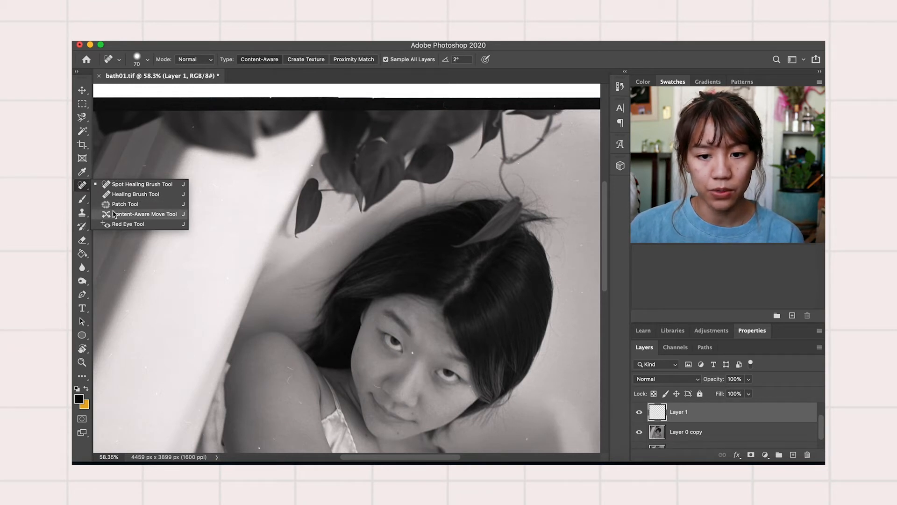
pyautogui.click(140, 185)
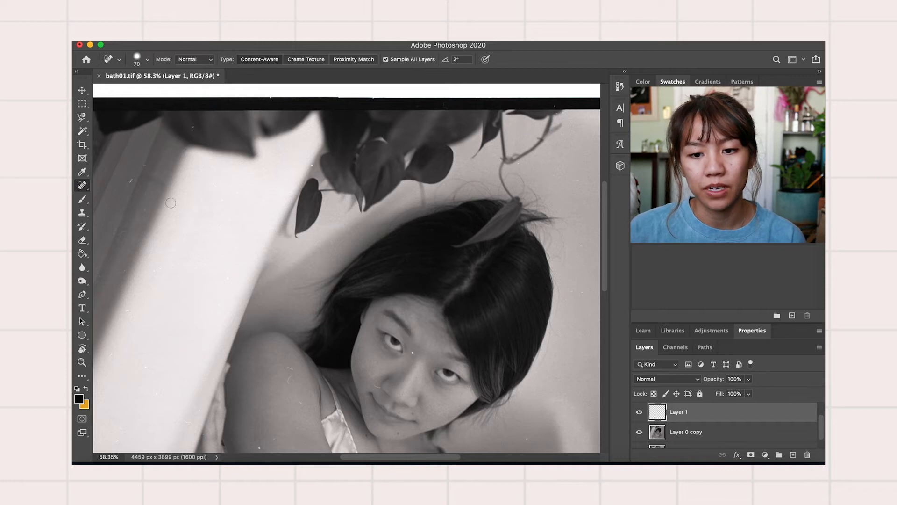
pyautogui.click(130, 180)
pyautogui.click(129, 184)
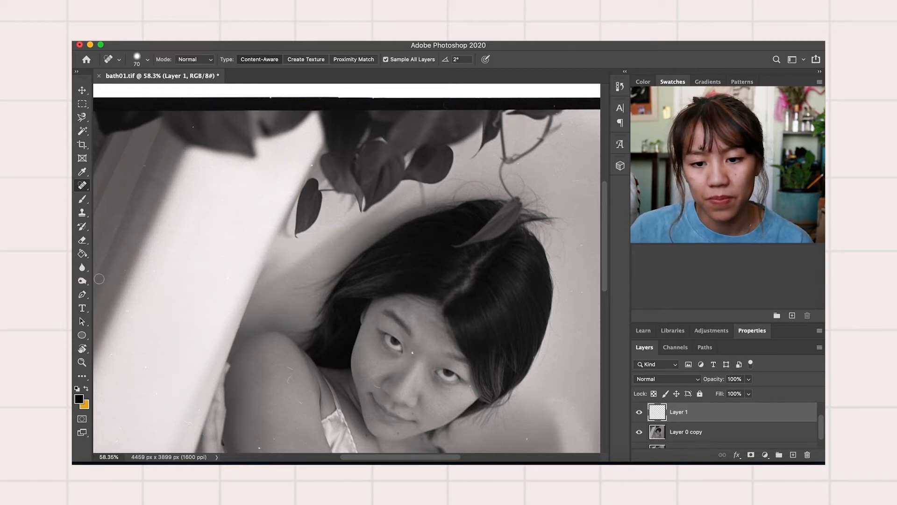
pyautogui.scroll(5, 196, 233)
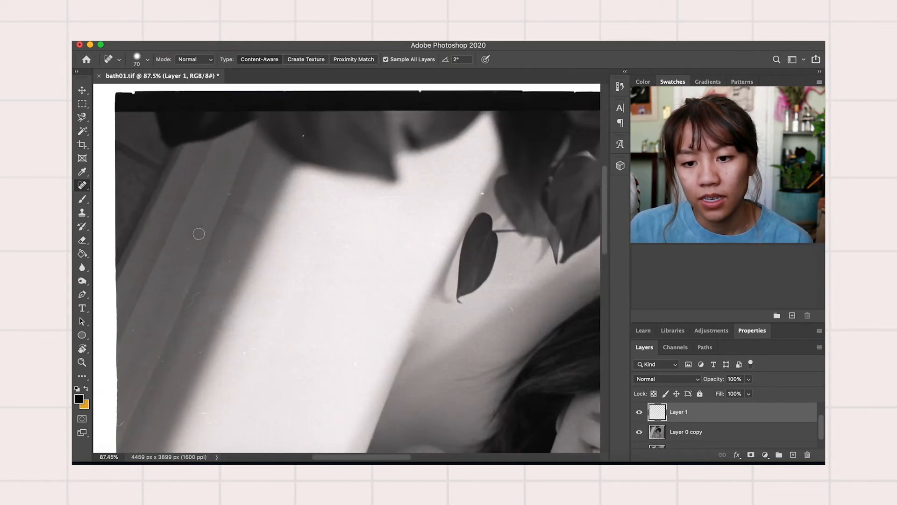
pyautogui.click(232, 260)
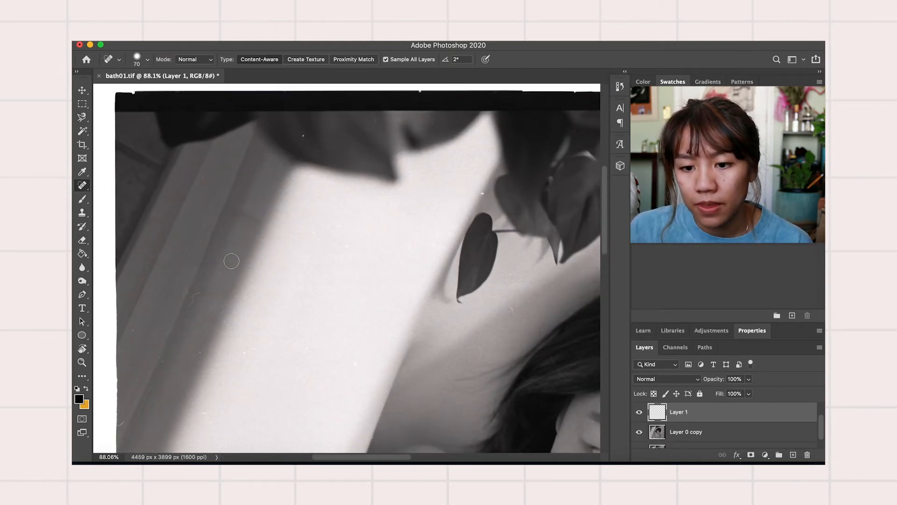
pyautogui.click(228, 196)
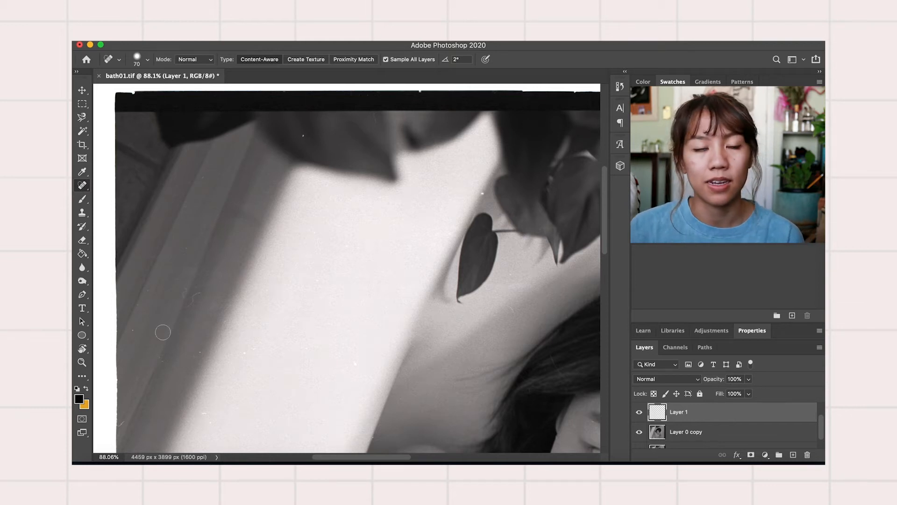
# Step: Reduce the healing brush to size 40 and remove more dust specks along the bathtub's edge
pyautogui.scroll(-3, 400, 206)
pyautogui.click(257, 202)
pyautogui.click(256, 212)
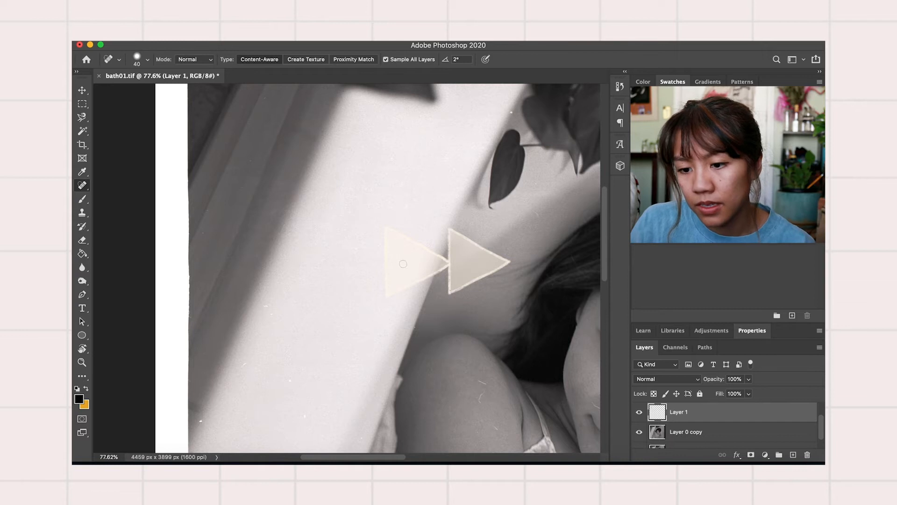
pyautogui.scroll(-5, 404, 264)
pyautogui.press('super+0')
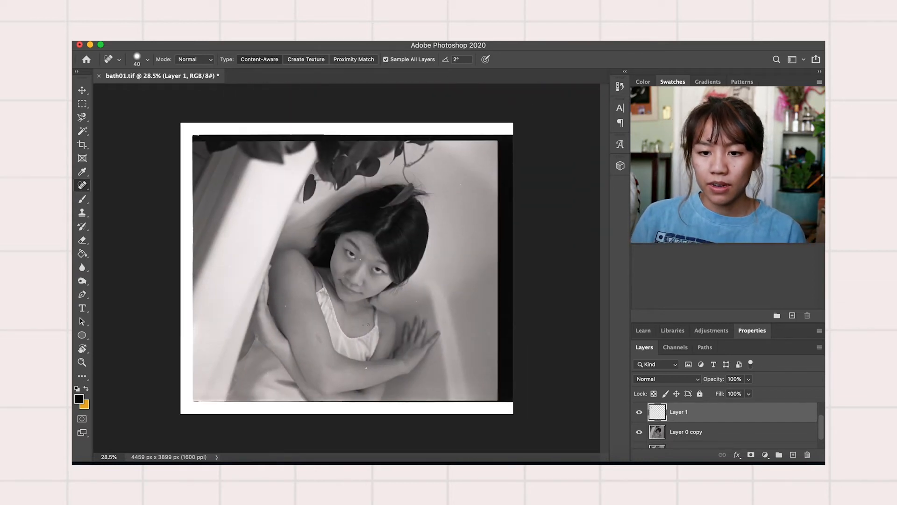
# Step: Heal the white speck between the eyes and the dust spots on the subject's upper arm and forearm
pyautogui.scroll(10, 347, 269)
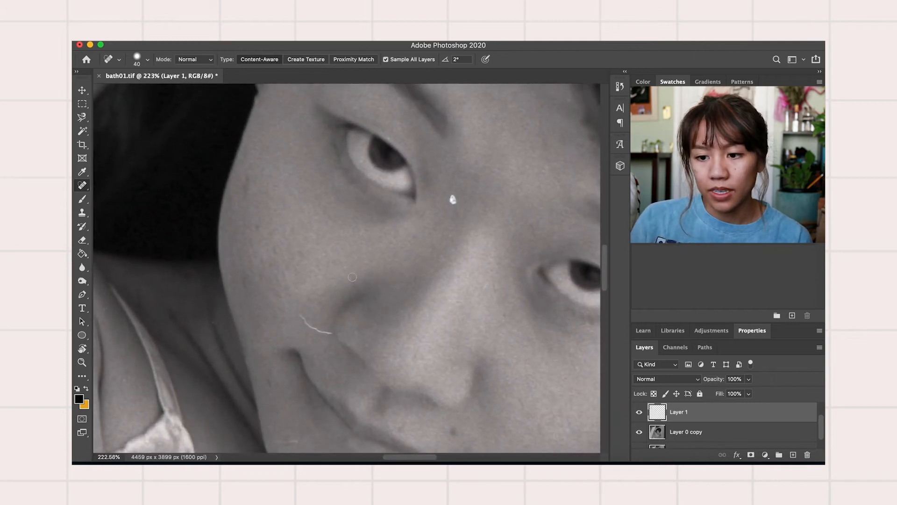
pyautogui.click(456, 199)
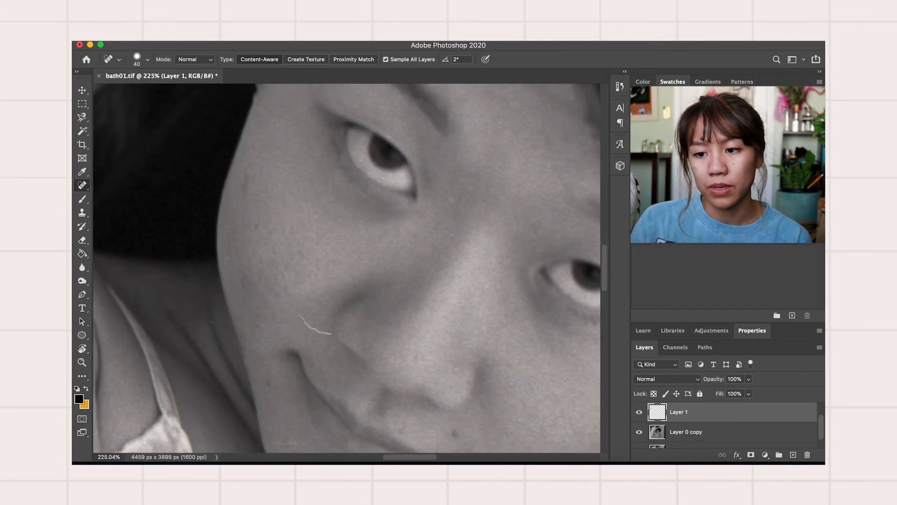
pyautogui.scroll(-6, 279, 396)
pyautogui.scroll(-5, 280, 370)
pyautogui.scroll(1, 393, 346)
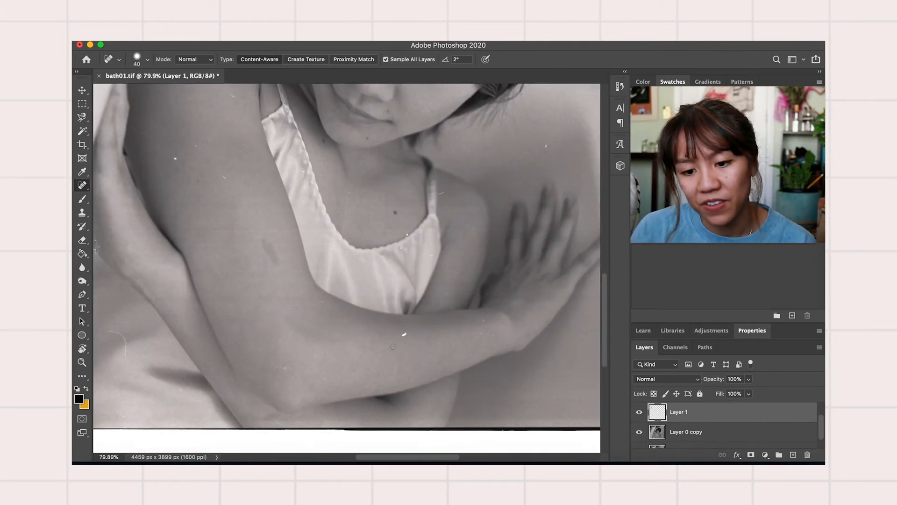
pyautogui.scroll(1, 393, 346)
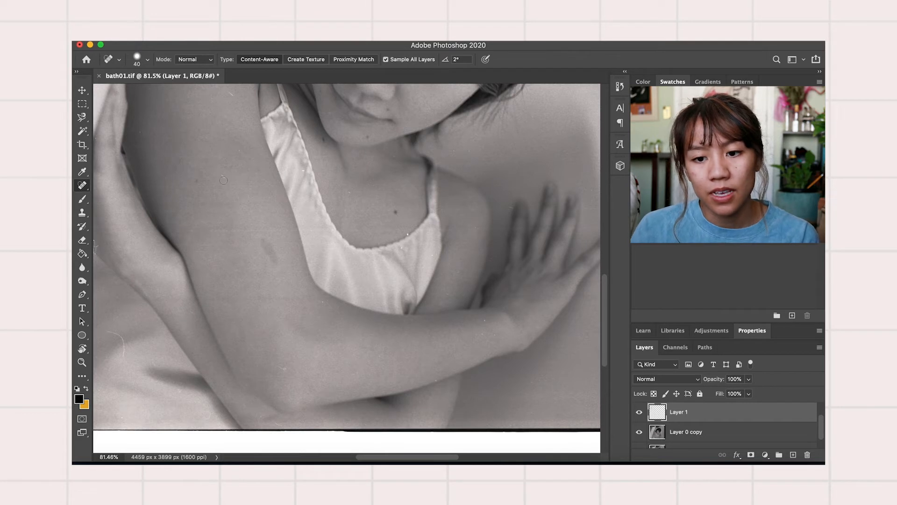
# Step: Remove the curved dust fibre below the wrist and the small mark beside it with the Spot Healing Brush
pyautogui.hscroll(-10, 164, 268)
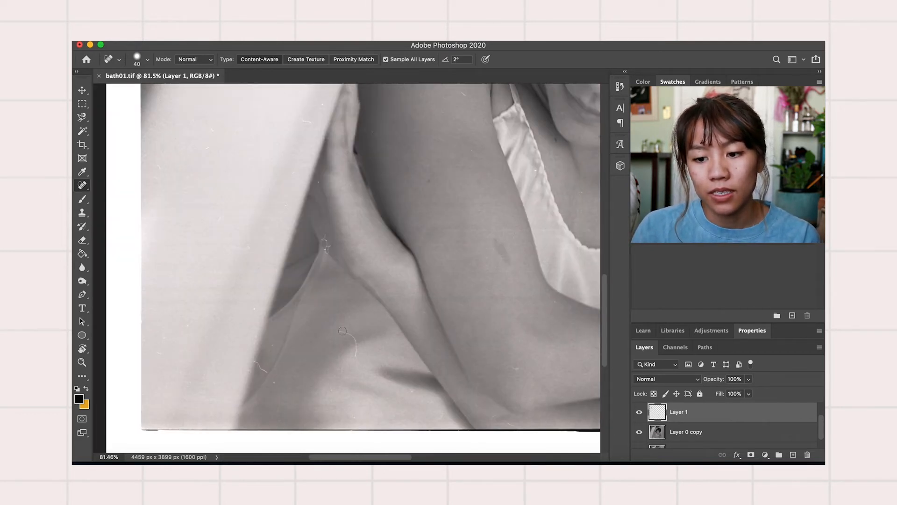
pyautogui.moveTo(339, 331)
pyautogui.mouseDown()
pyautogui.moveTo(358, 341)
pyautogui.moveTo(357, 357)
pyautogui.mouseUp()
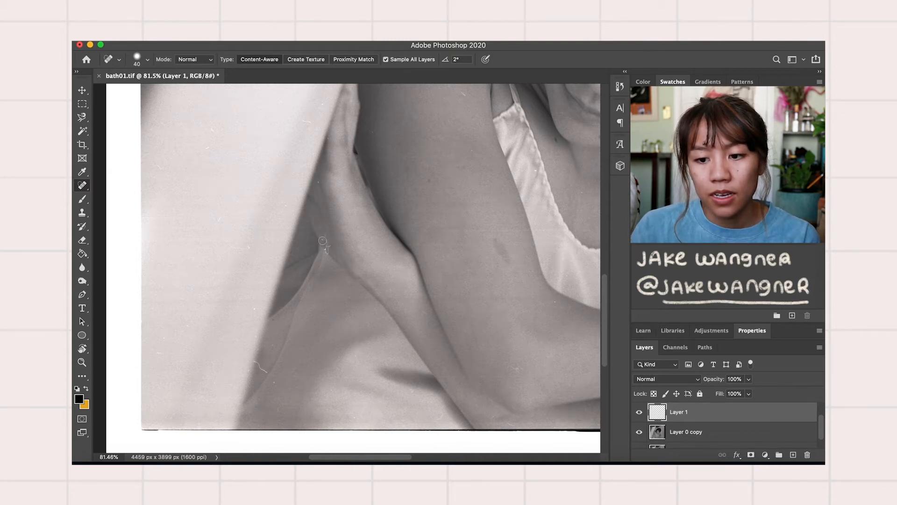
pyautogui.click(326, 244)
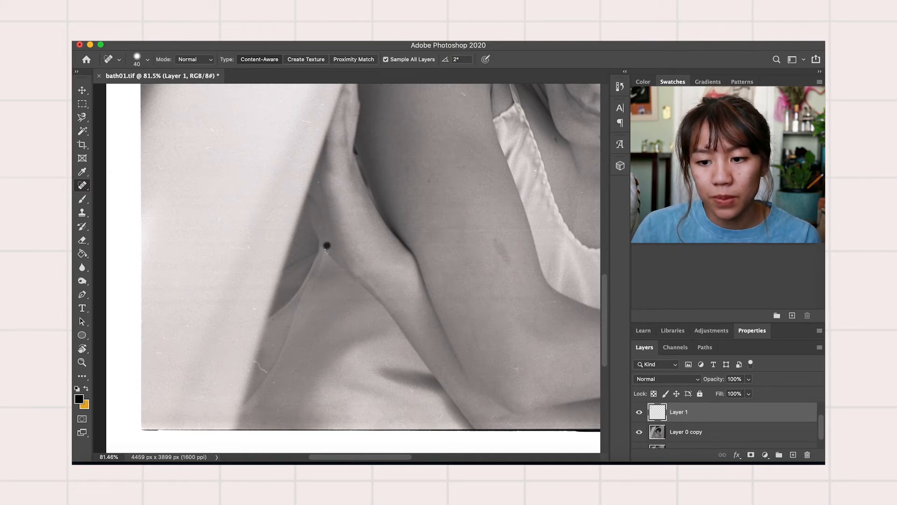
pyautogui.click(328, 246)
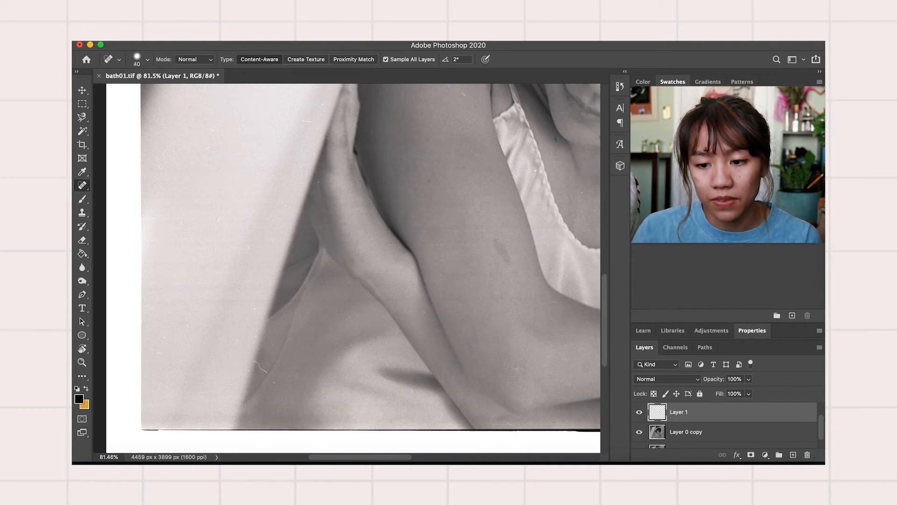
pyautogui.click(327, 250)
# Step: Heal the remaining specks on the bright tub side and the thin scratch near the photo's lower edge
pyautogui.click(308, 127)
pyautogui.click(208, 146)
pyautogui.click(214, 130)
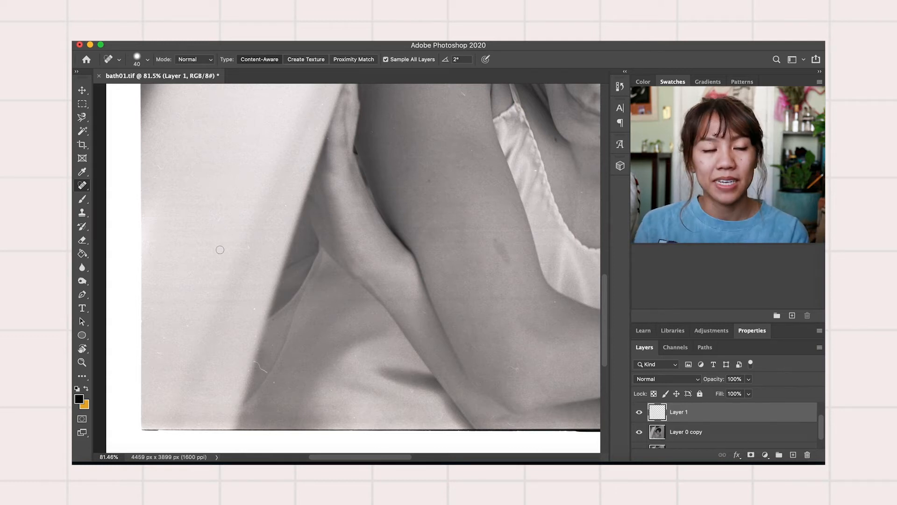
pyautogui.moveTo(251, 359); pyautogui.dragTo(267, 376)
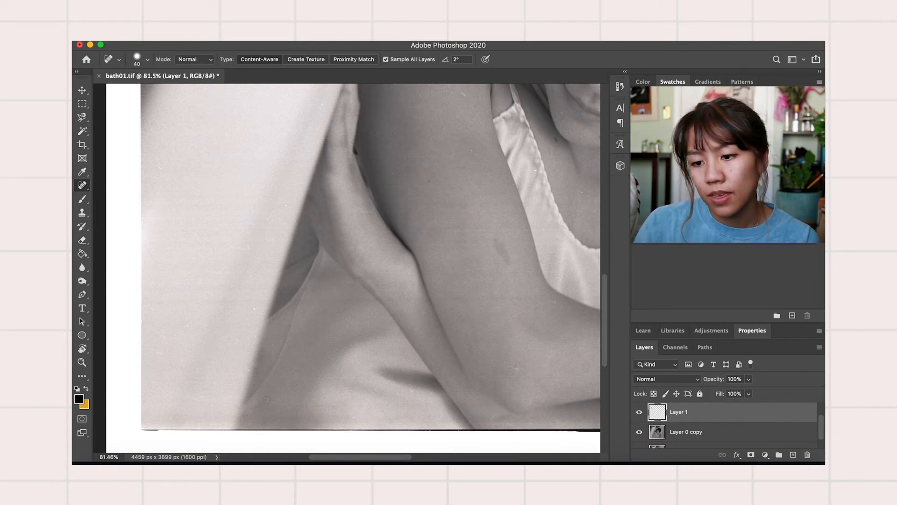
# Step: Crop the photo to a 1:1 square that leaves out the black film border and white scan edges
pyautogui.scroll(3, 171, 227)
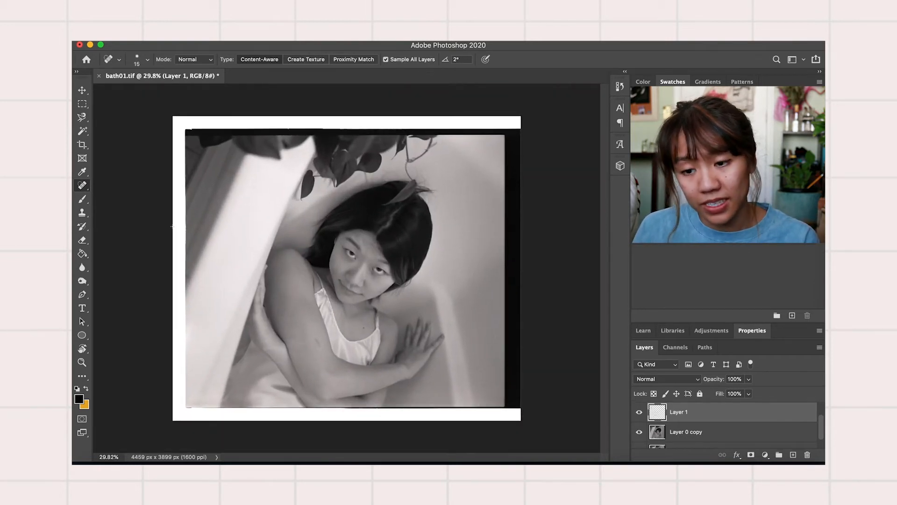
pyautogui.click(82, 145)
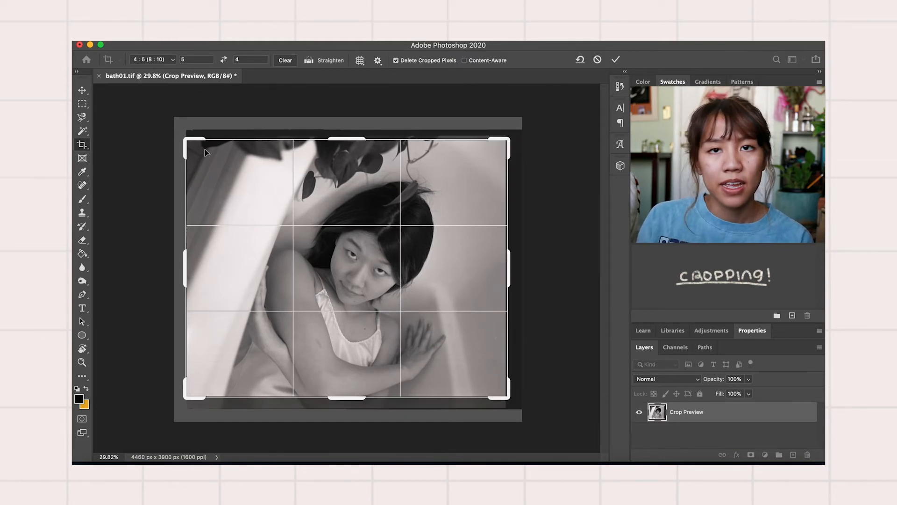
pyautogui.moveTo(185, 139); pyautogui.dragTo(223, 174)
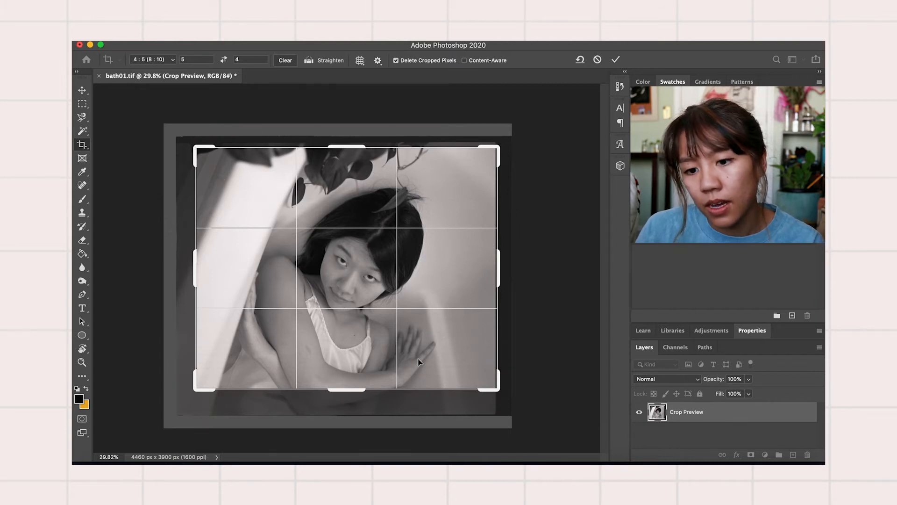
pyautogui.click(150, 60)
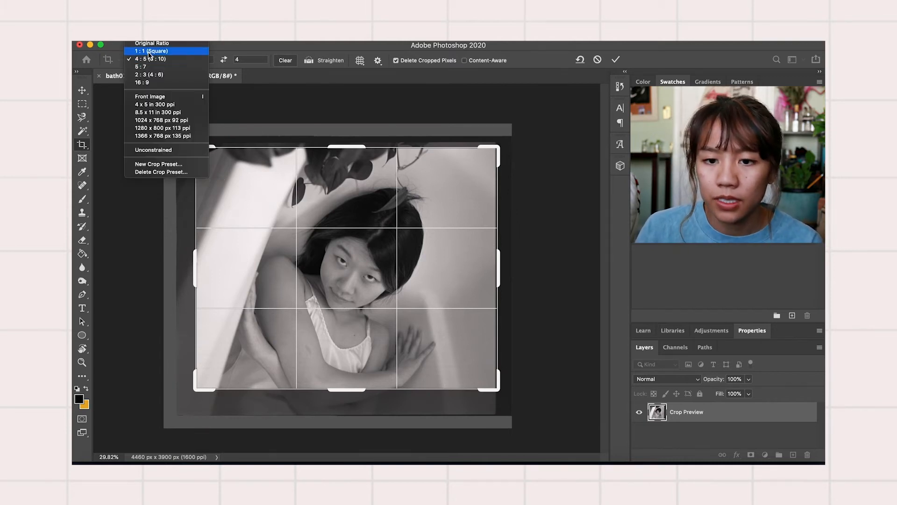
pyautogui.click(150, 52)
pyautogui.press('Return')
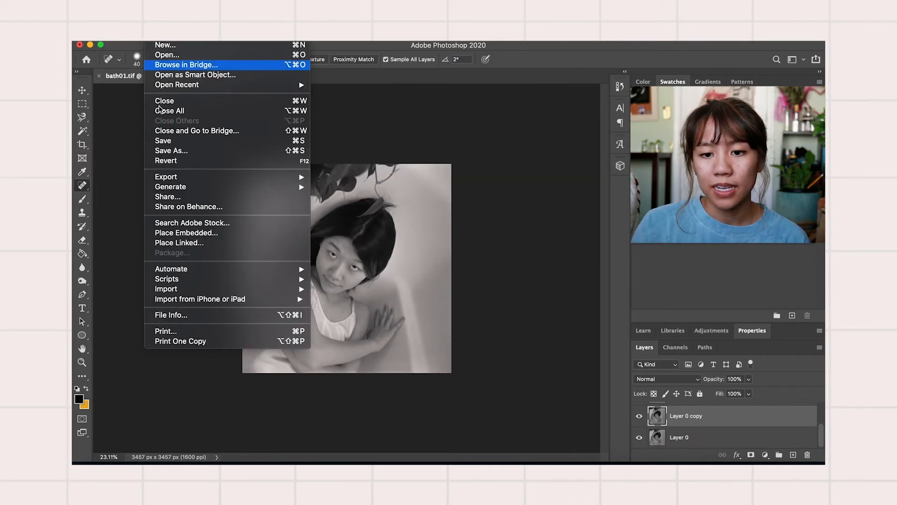
# Step: Export the photo as bath01.png at 100% scale, 3457 x 3457 px, into the BATHTUB scans folder
pyautogui.moveTo(167, 177)
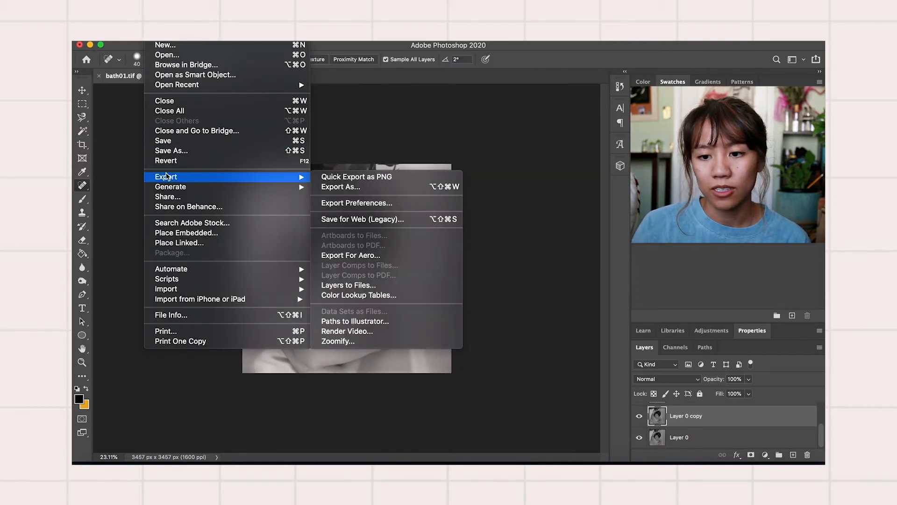
pyautogui.click(377, 185)
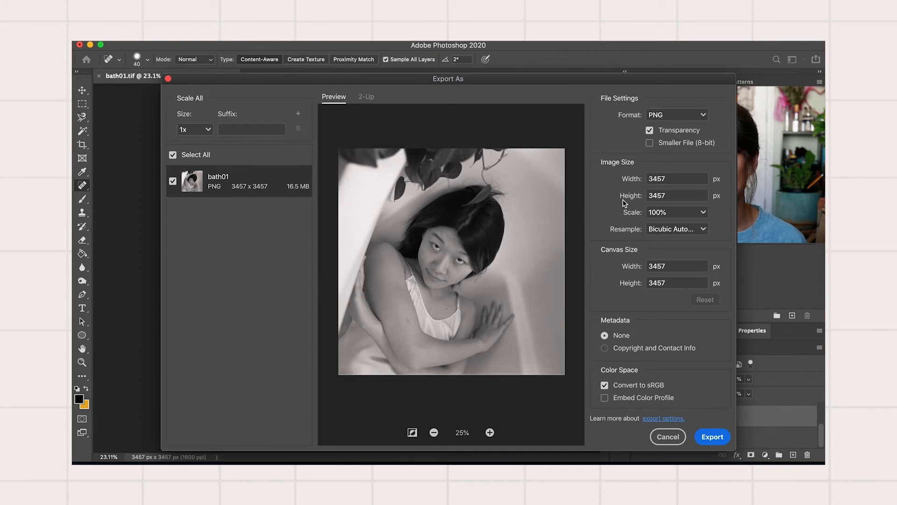
pyautogui.click(711, 436)
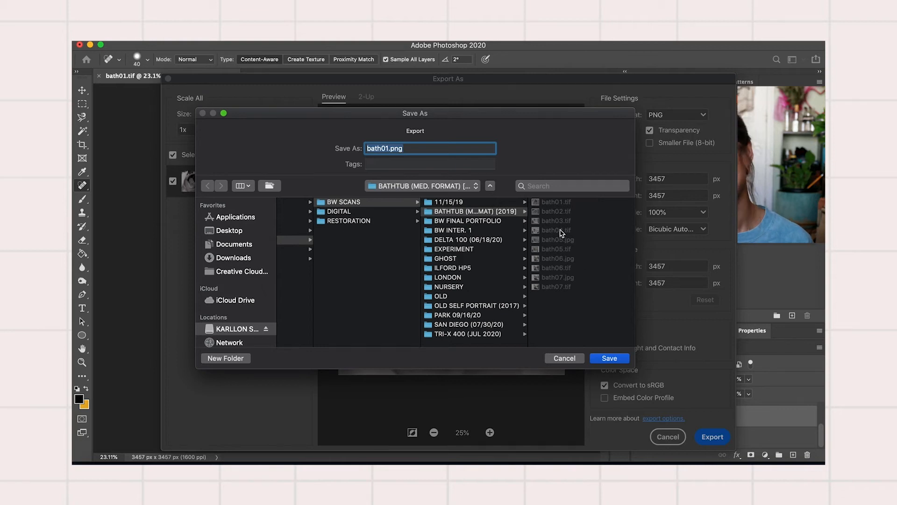
pyautogui.click(610, 358)
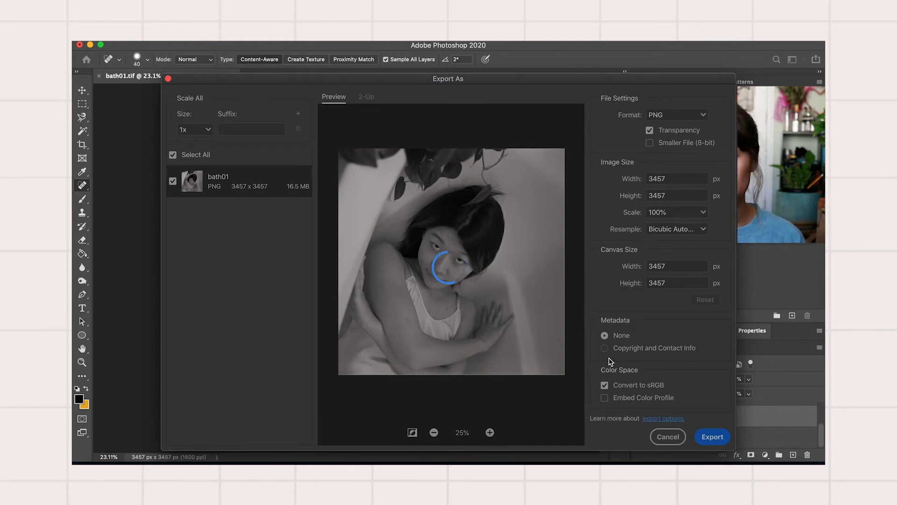
# Step: Open BW_SCAN44.tif from the 11/15/19 folder, then unlock its background layer and duplicate it
pyautogui.scroll(-1, 325, 239)
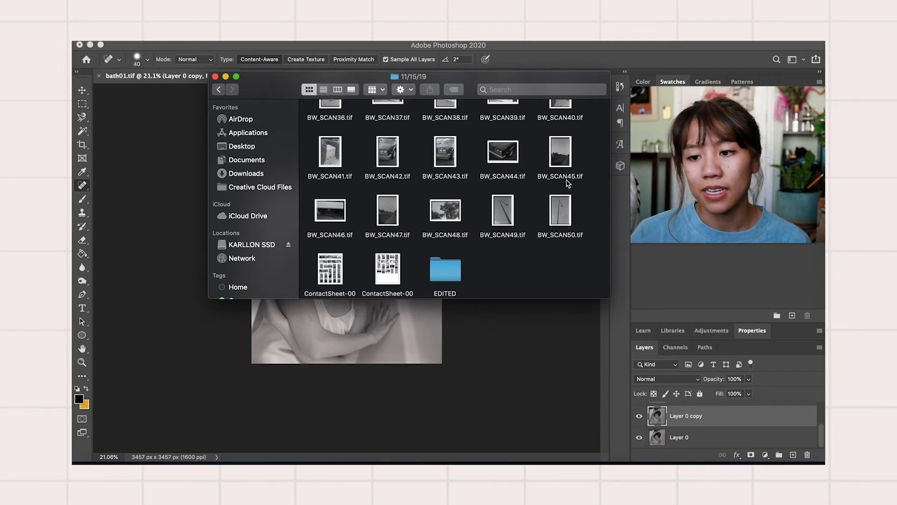
pyautogui.doubleClick(517, 161)
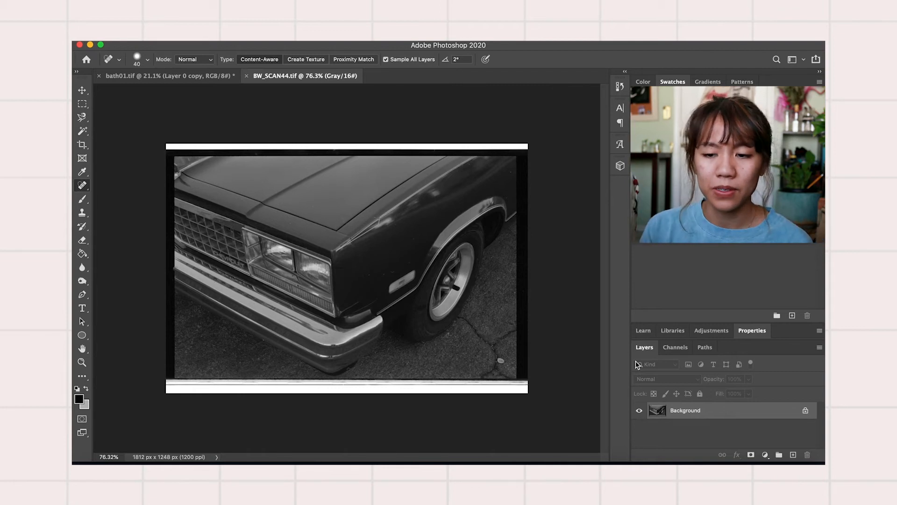
pyautogui.click(805, 410)
pyautogui.press('super+j')
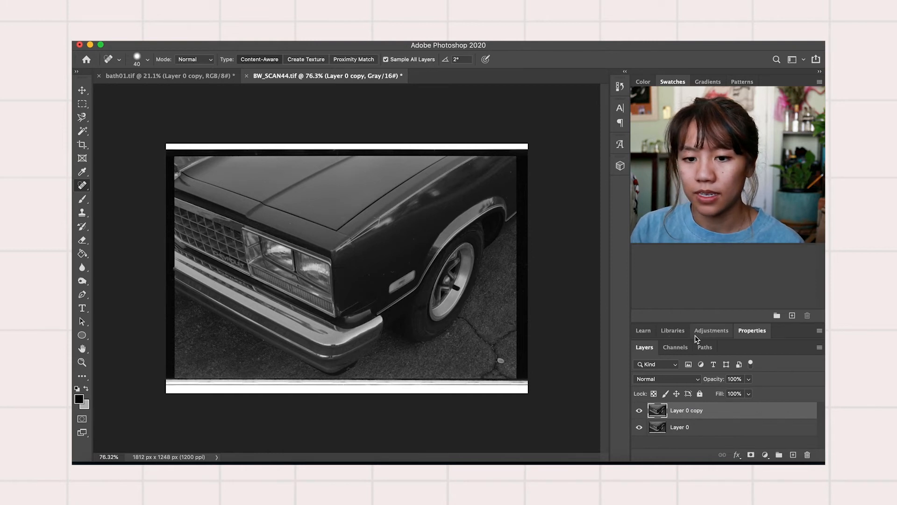
# Step: Add a Curves adjustment layer and bring both endpoints in towards the histogram, with the black point at input 96, output 100
pyautogui.click(710, 330)
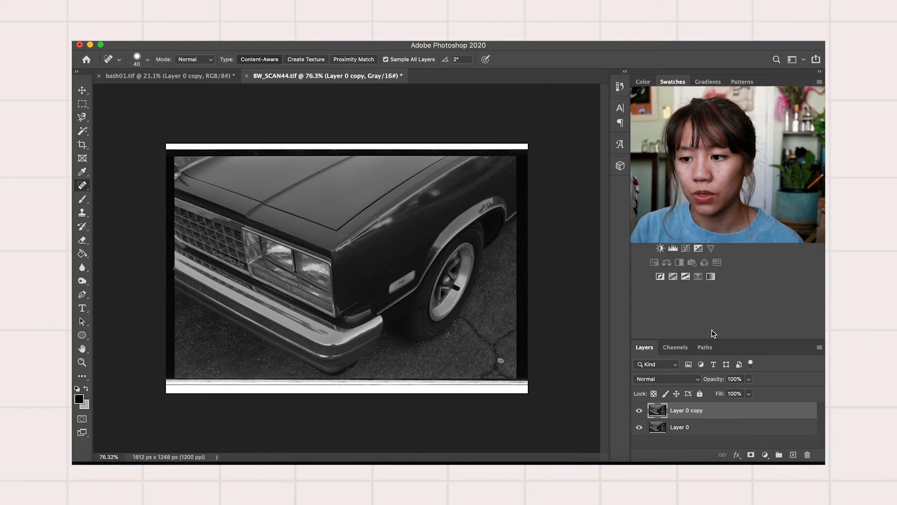
pyautogui.click(685, 251)
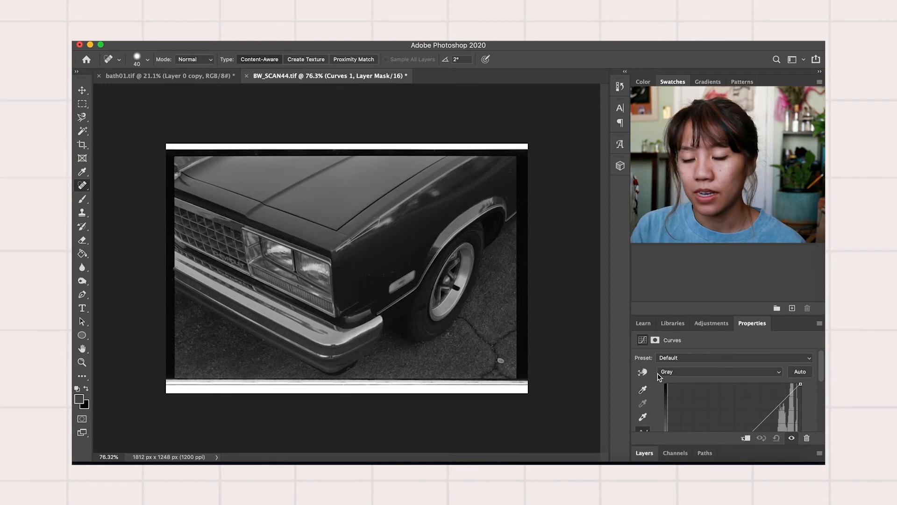
pyautogui.scroll(-2, 657, 373)
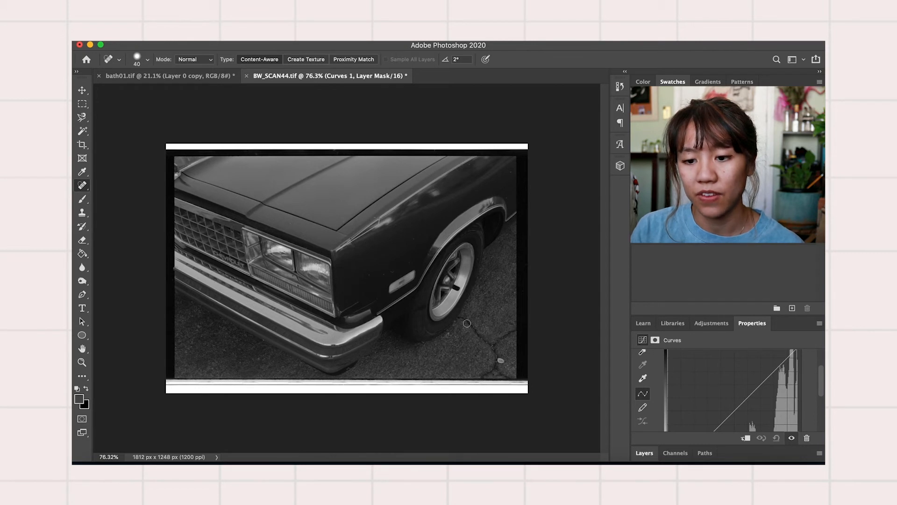
pyautogui.scroll(-2, 466, 323)
pyautogui.scroll(2, 776, 393)
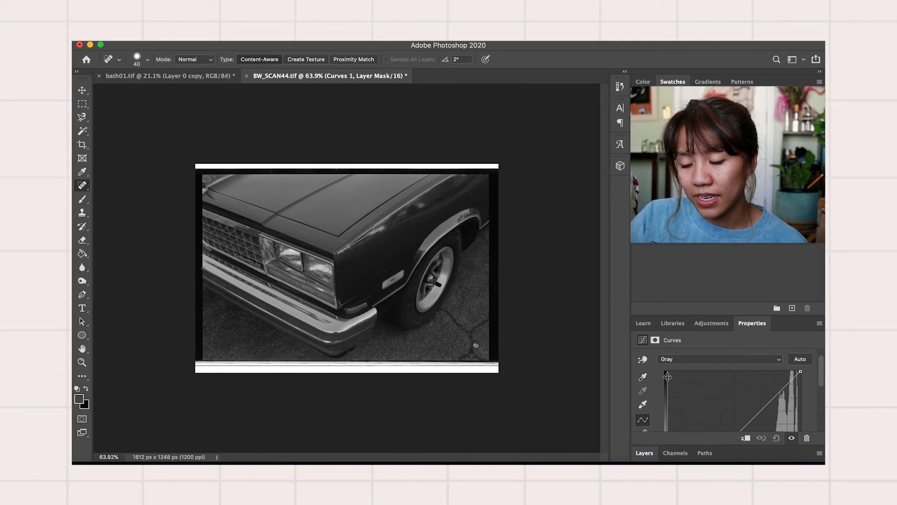
pyautogui.scroll(-1, 668, 376)
pyautogui.scroll(-3, 683, 411)
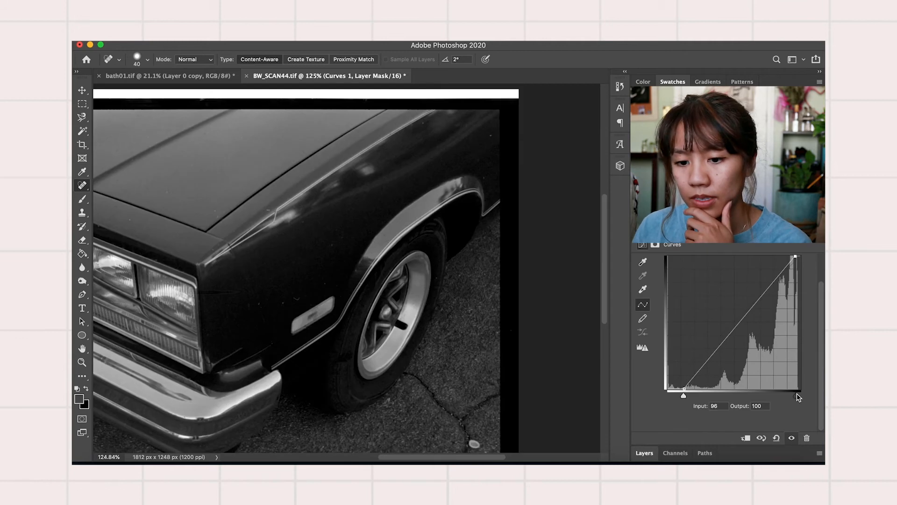
# Step: Fine-tune the black point of the Curves layer at input 96, output 100, checking the shadows around the wheel and bumper
pyautogui.moveTo(799, 397); pyautogui.dragTo(797, 395)
pyautogui.scroll(1, 540, 341)
pyautogui.scroll(1, 348, 370)
pyautogui.scroll(-3, 348, 370)
pyautogui.scroll(1, 347, 370)
pyautogui.moveTo(796, 396); pyautogui.dragTo(796, 395)
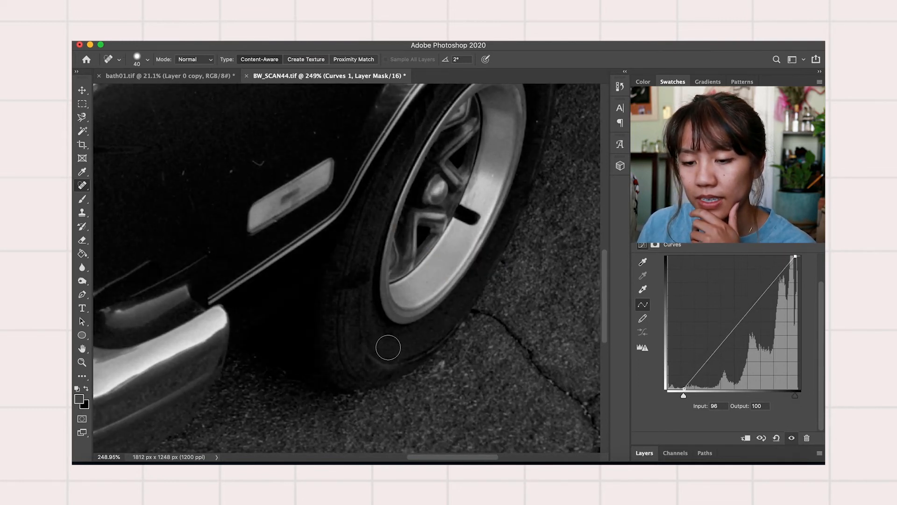
pyautogui.scroll(-5, 388, 347)
pyautogui.scroll(1, 388, 347)
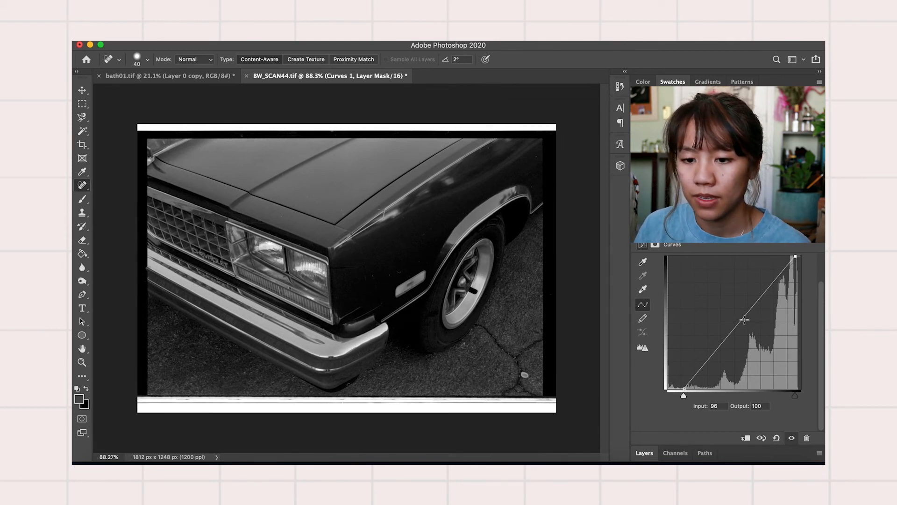
# Step: Shape the curve into an S with points at input 53/output 65, input 73/output 84 and input 37/output 34
pyautogui.moveTo(745, 319)
pyautogui.mouseDown()
pyautogui.moveTo(746, 294)
pyautogui.moveTo(746, 304)
pyautogui.moveTo(738, 303)
pyautogui.mouseUp()
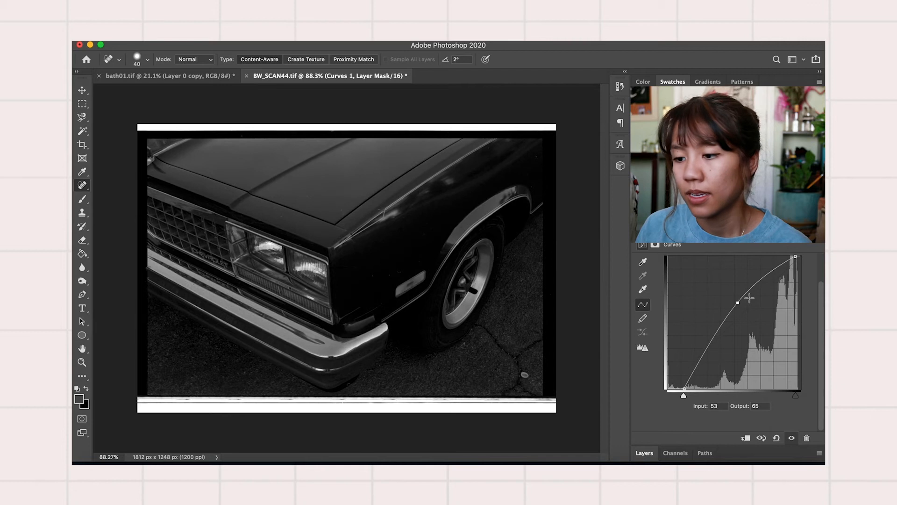
pyautogui.moveTo(766, 276)
pyautogui.mouseDown()
pyautogui.moveTo(768, 292)
pyautogui.moveTo(765, 278)
pyautogui.mouseUp()
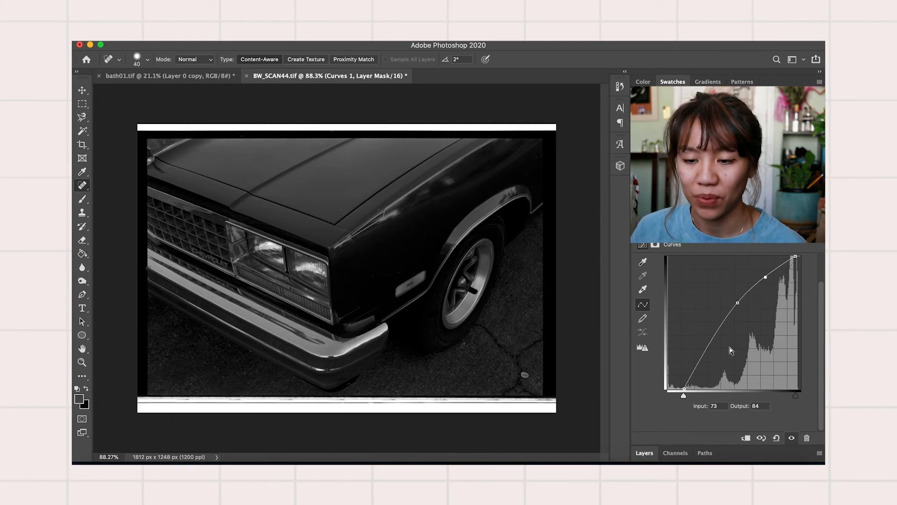
pyautogui.scroll(1, 257, 271)
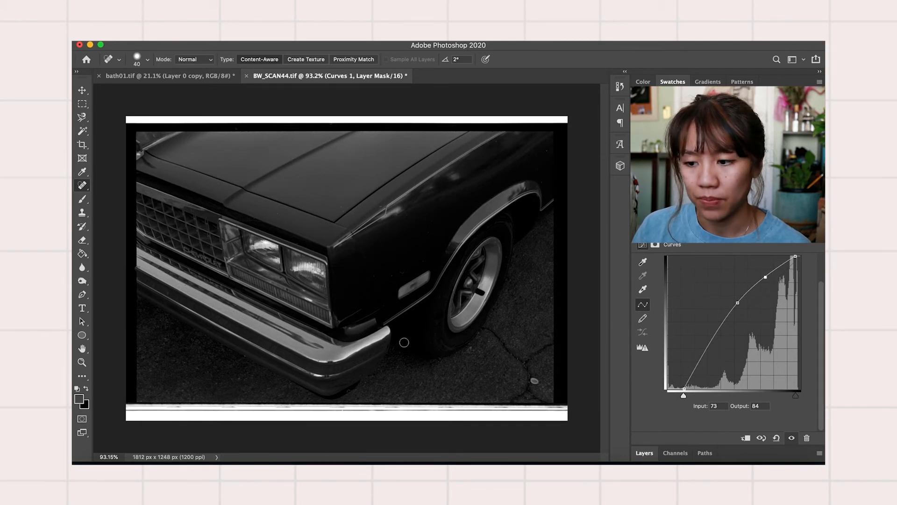
pyautogui.moveTo(715, 340)
pyautogui.mouseDown()
pyautogui.moveTo(711, 326)
pyautogui.moveTo(718, 343)
pyautogui.mouseUp()
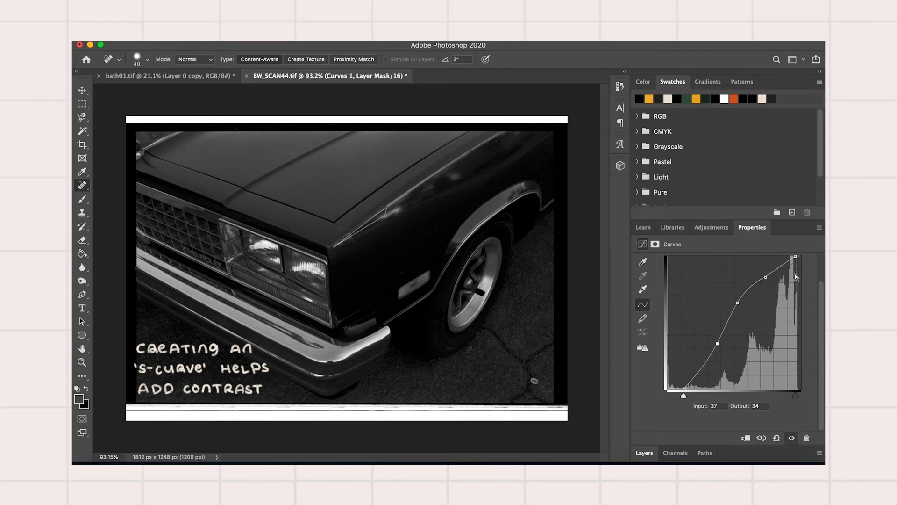
pyautogui.scroll(3, 136, 273)
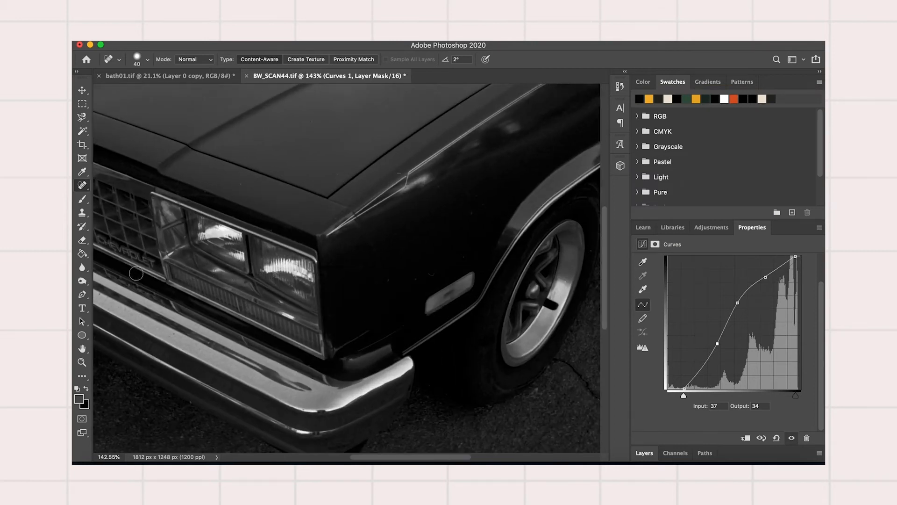
pyautogui.scroll(-3, 348, 266)
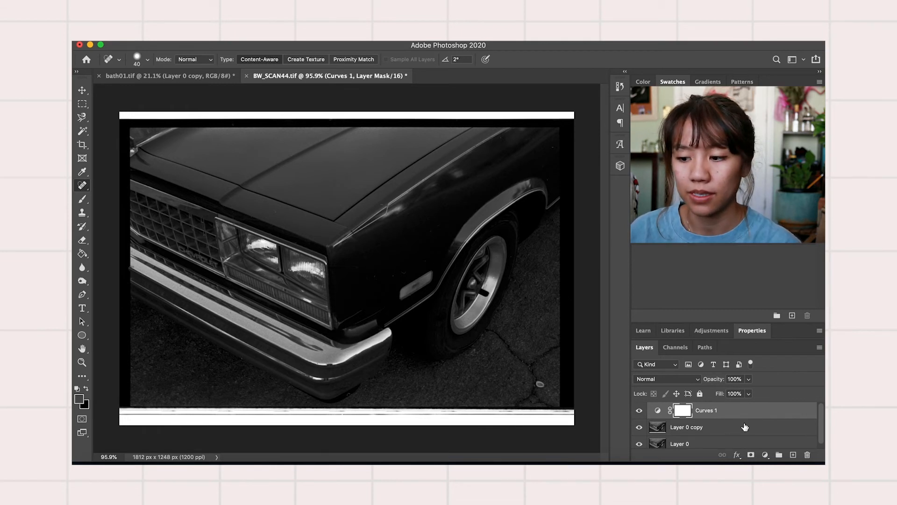
# Step: Add a new empty layer and place it between the Curves 1 and Layer 0 copy layers
pyautogui.click(793, 454)
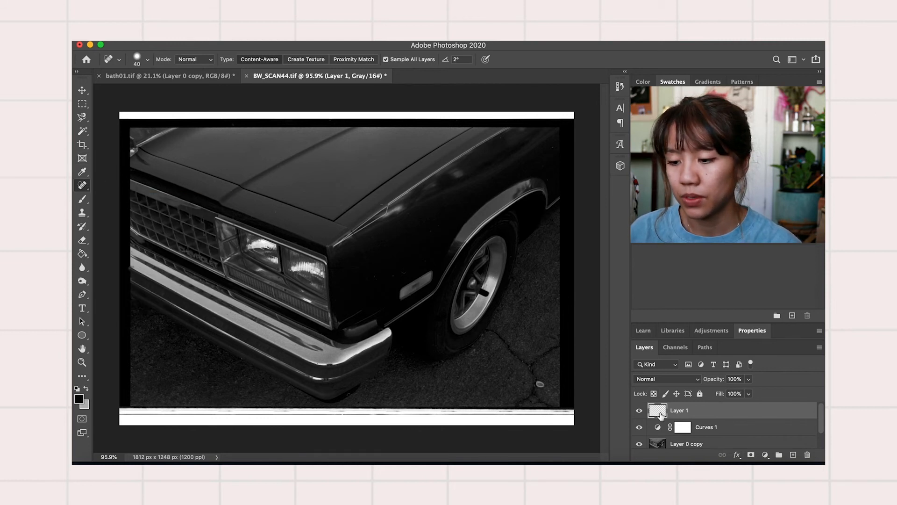
pyautogui.moveTo(660, 414); pyautogui.dragTo(661, 432)
# Step: Try to remove the bright oval spot beside the pavement crack with the Spot Healing Brush at size 40
pyautogui.scroll(4, 370, 294)
pyautogui.scroll(-1, 371, 295)
pyautogui.scroll(1, 370, 294)
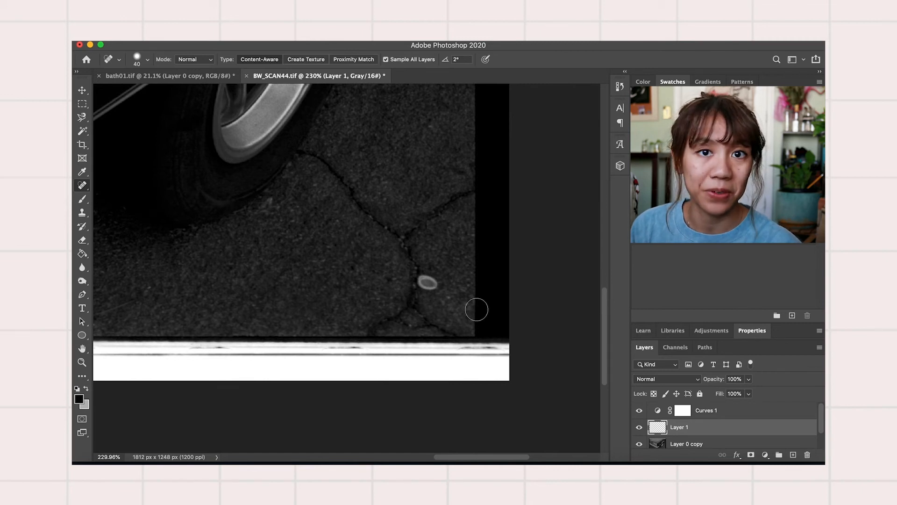
pyautogui.moveTo(433, 282); pyautogui.dragTo(426, 282)
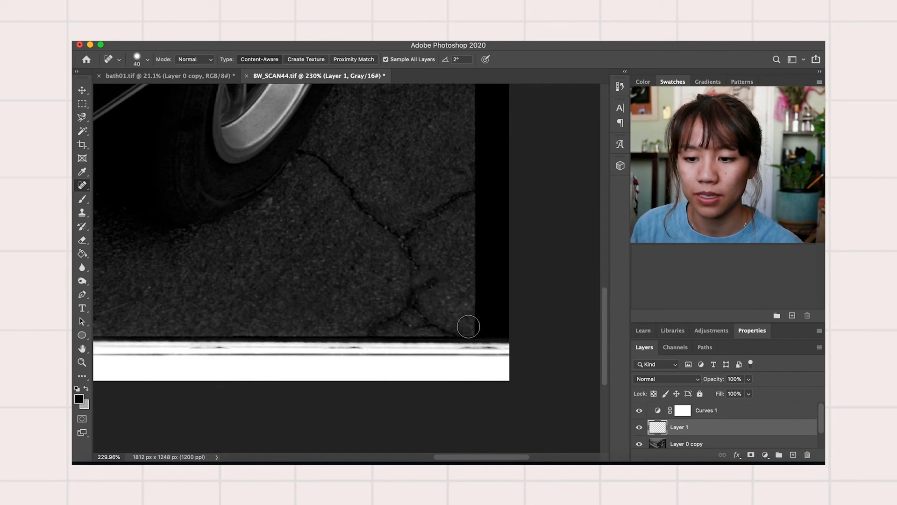
pyautogui.click(427, 282)
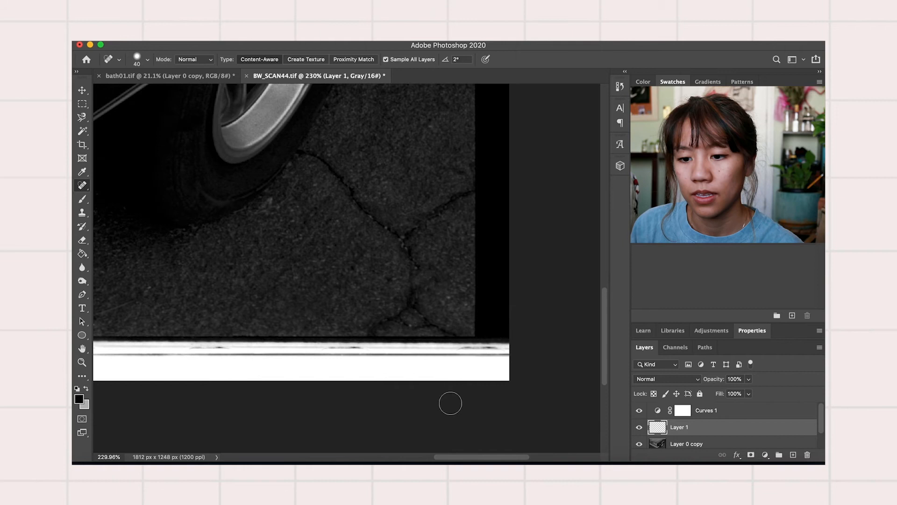
pyautogui.scroll(-5, 450, 403)
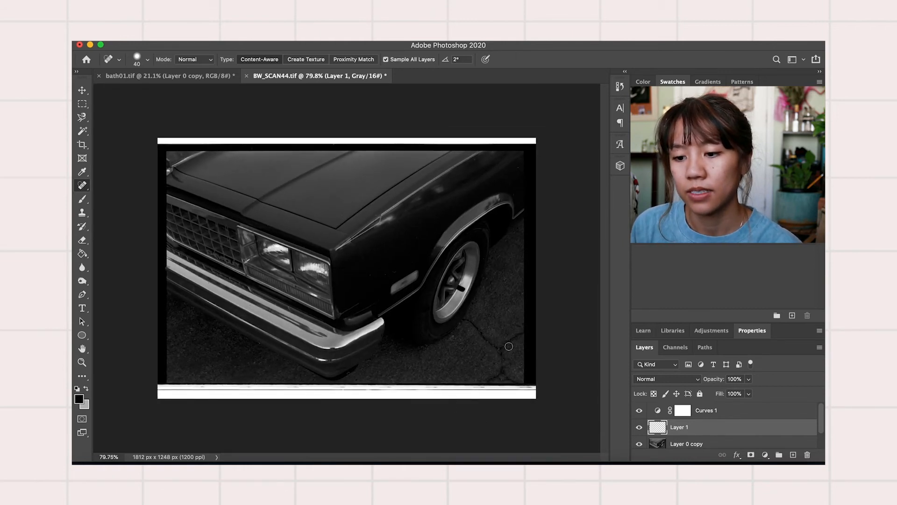
# Step: Try to spot-heal the bright oval beside the pavement crack with the brush reduced to size 20
pyautogui.scroll(5, 535, 389)
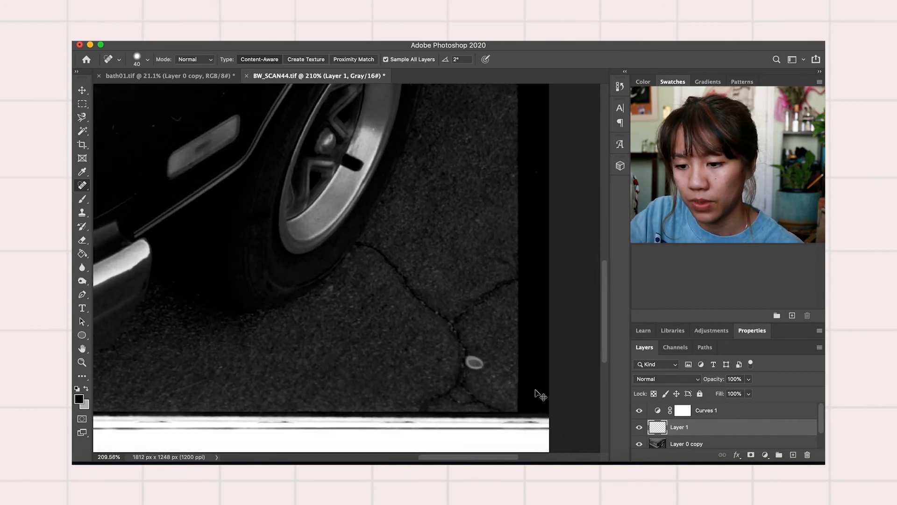
pyautogui.scroll(3, 535, 388)
pyautogui.scroll(1, 535, 389)
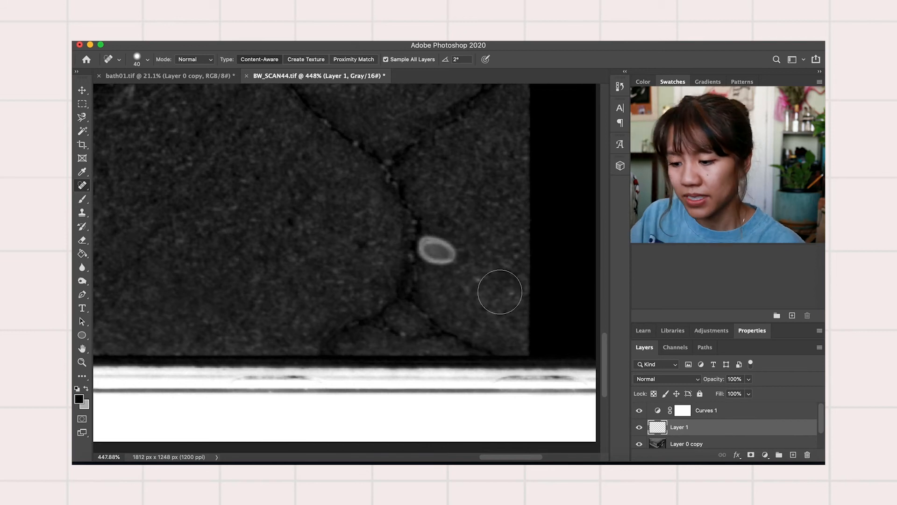
pyautogui.press('[')
pyautogui.press('[')
pyautogui.moveTo(467, 261)
pyautogui.mouseDown()
pyautogui.moveTo(442, 245)
pyautogui.moveTo(444, 267)
pyautogui.moveTo(450, 238)
pyautogui.moveTo(449, 261)
pyautogui.moveTo(433, 231)
pyautogui.moveTo(433, 268)
pyautogui.moveTo(426, 239)
pyautogui.moveTo(425, 265)
pyautogui.mouseUp()
pyautogui.click(445, 249)
pyautogui.scroll(-6, 451, 317)
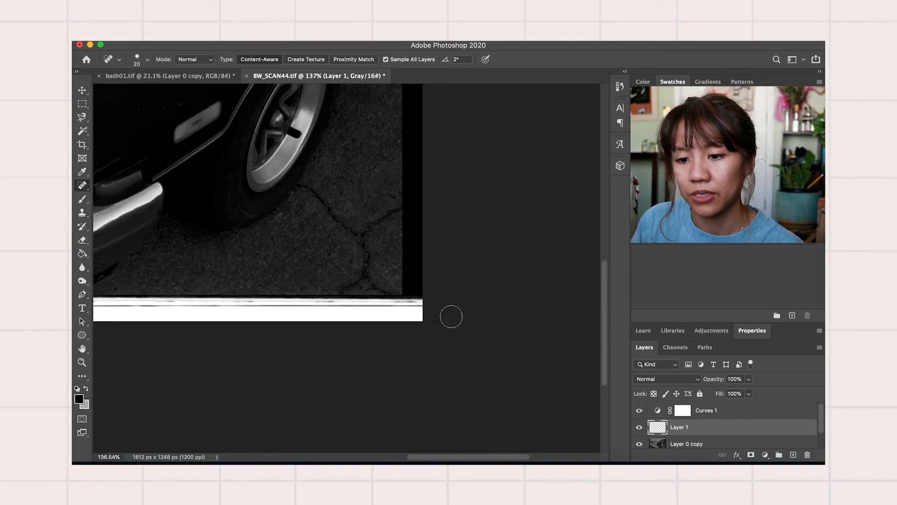
pyautogui.scroll(1, 476, 311)
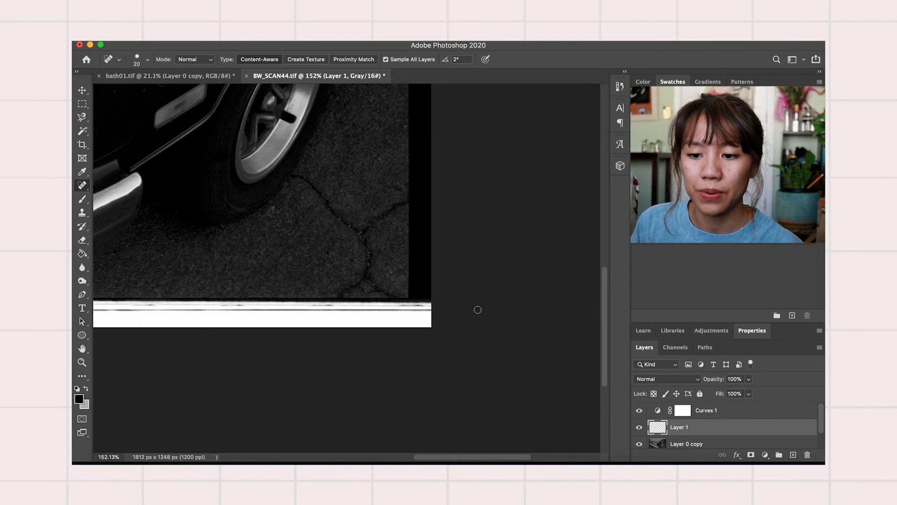
# Step: Switch to the Healing Brush Tool and undo the last two spot-healing strokes on the oval spot
pyautogui.scroll(3, 477, 309)
pyautogui.rightClick(82, 186)
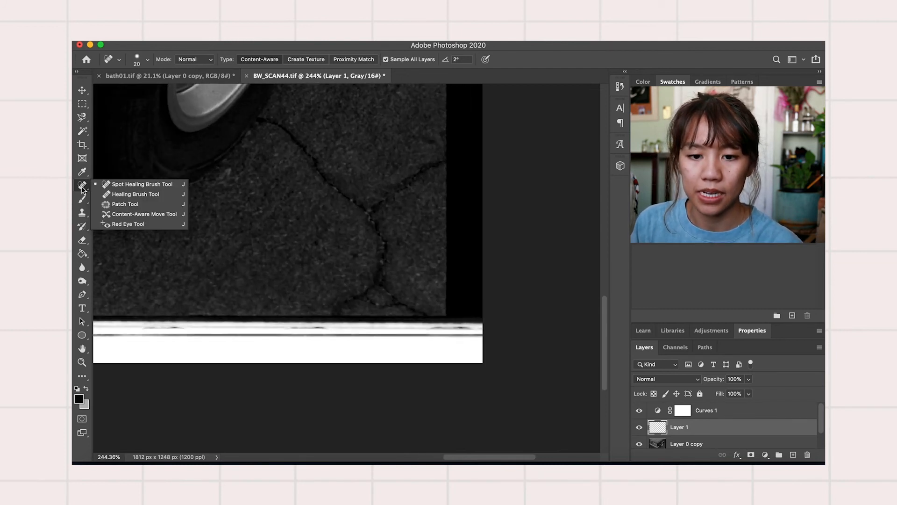
pyautogui.click(123, 192)
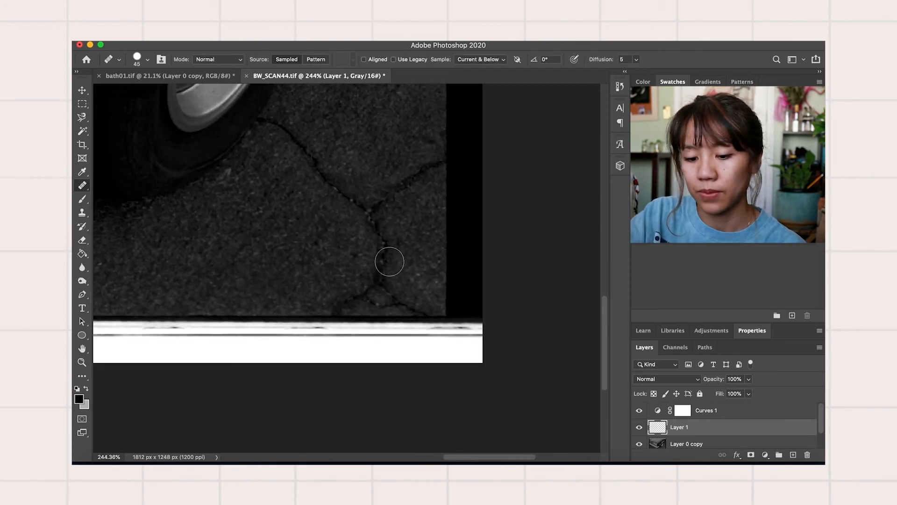
pyautogui.press('super+z')
pyautogui.press('super+z')
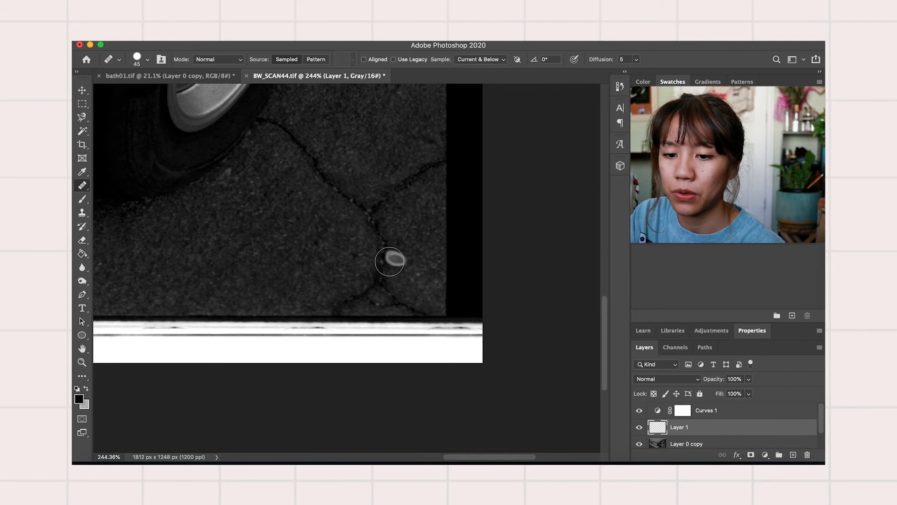
# Step: Sample clean asphalt away from the cracks and heal over the bright oval spot with the size 45 Healing Brush
pyautogui.scroll(2, 407, 276)
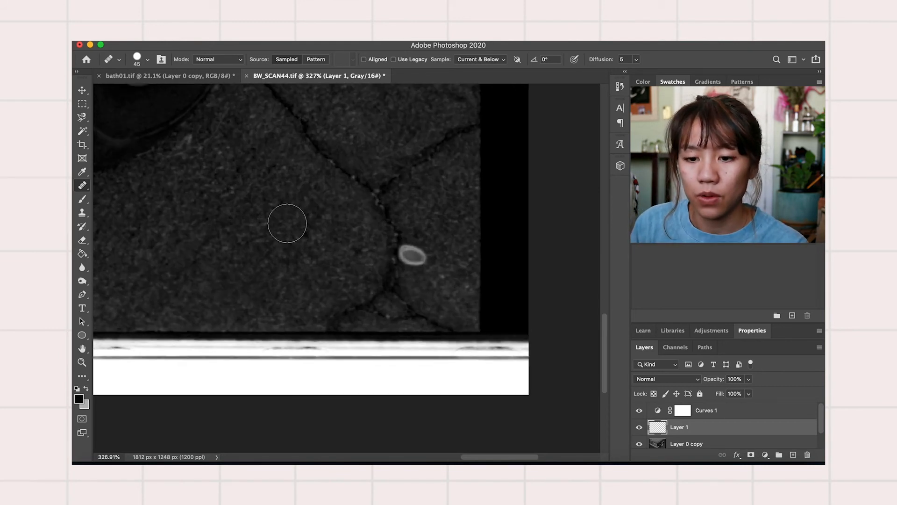
pyautogui.keyDown('alt'); pyautogui.click(240, 221); pyautogui.keyUp('alt')
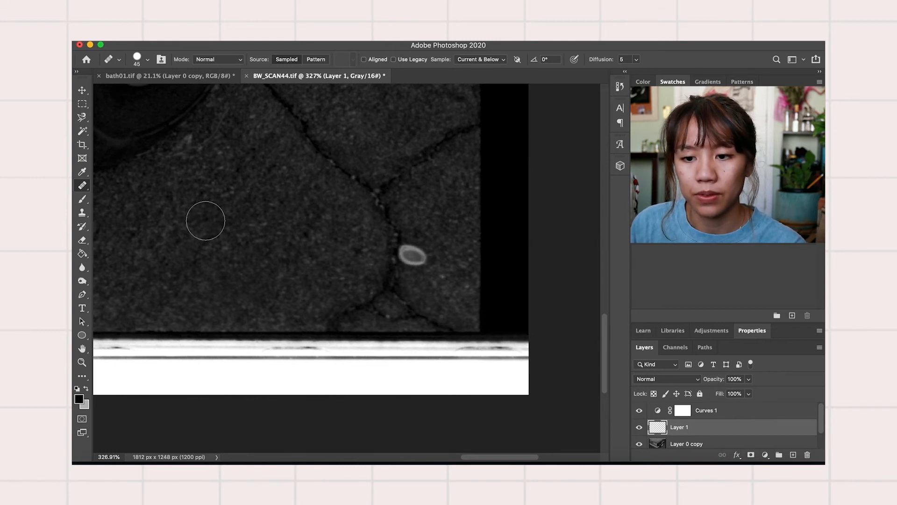
pyautogui.press('super+minus')
pyautogui.press('super+minus')
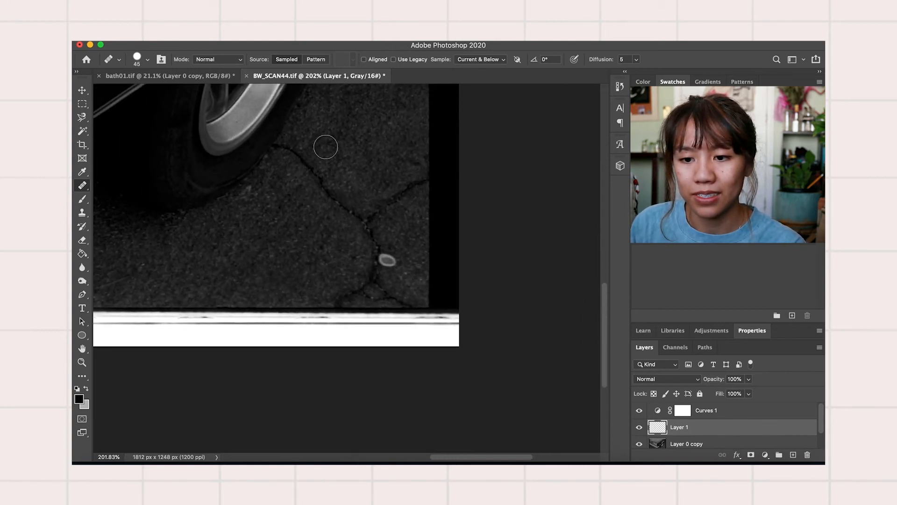
pyautogui.scroll(3, 328, 253)
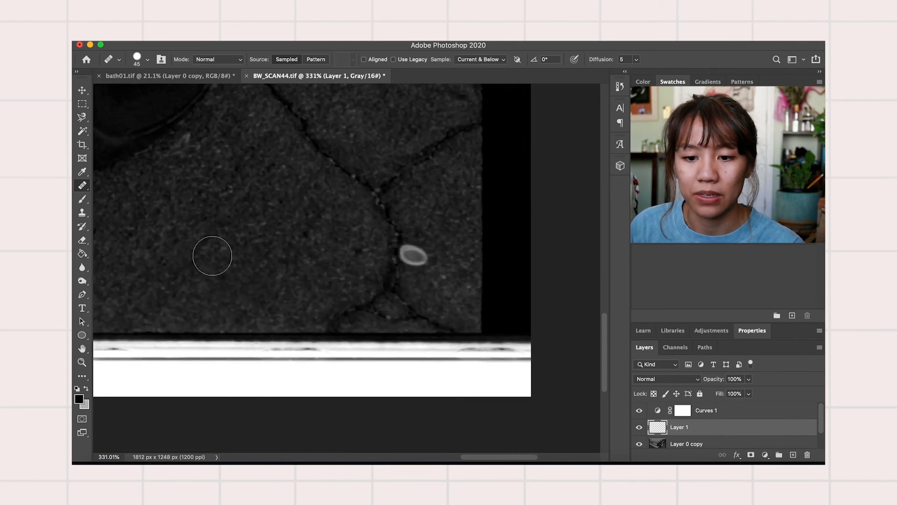
pyautogui.keyDown('alt'); pyautogui.click(232, 242); pyautogui.keyUp('alt')
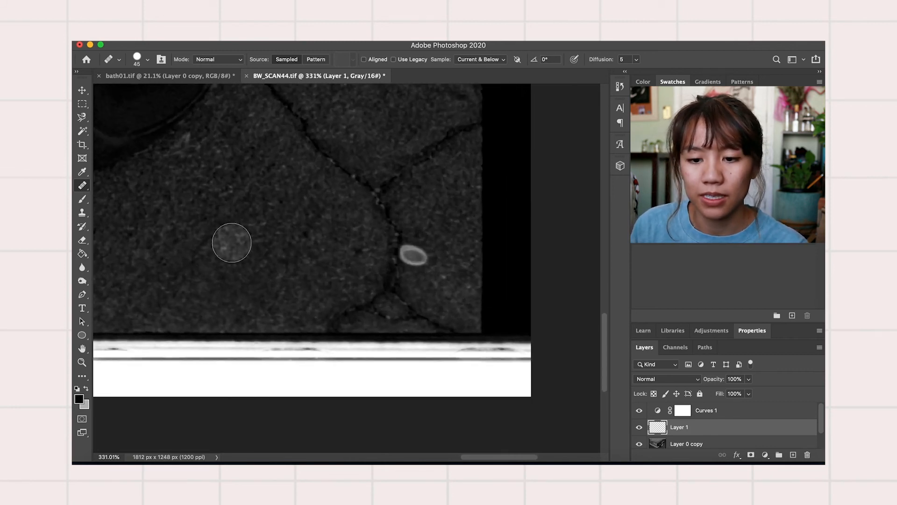
pyautogui.click(420, 258)
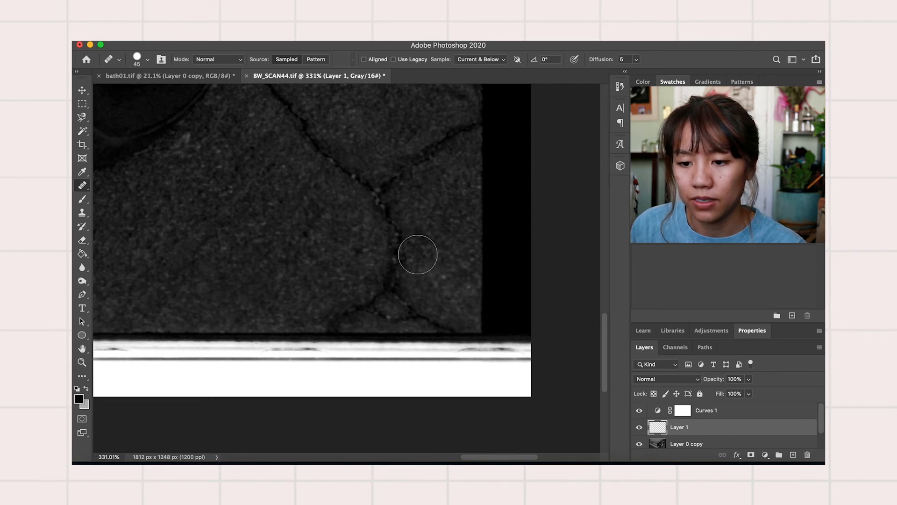
pyautogui.press('super+0')
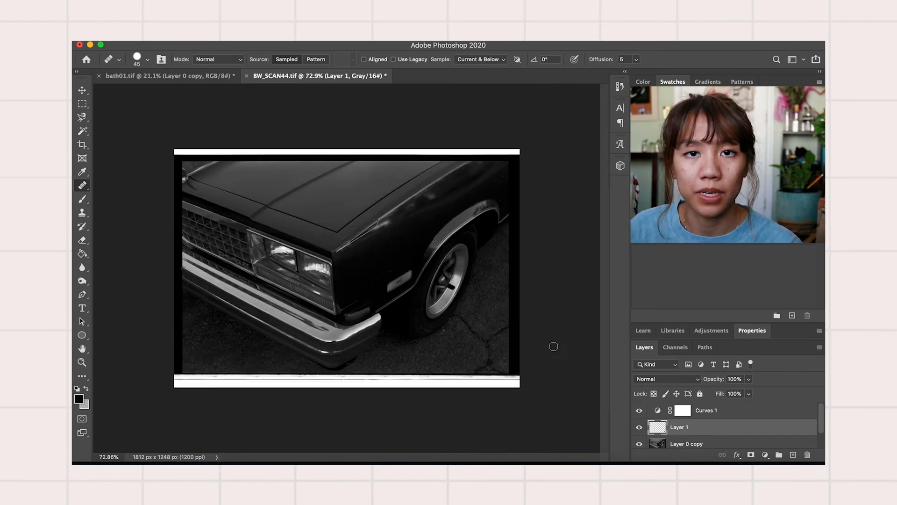
# Step: Switch back to the Spot Healing Brush and clean the dust specks from the car's hood, fender and bumper
pyautogui.scroll(6, 352, 262)
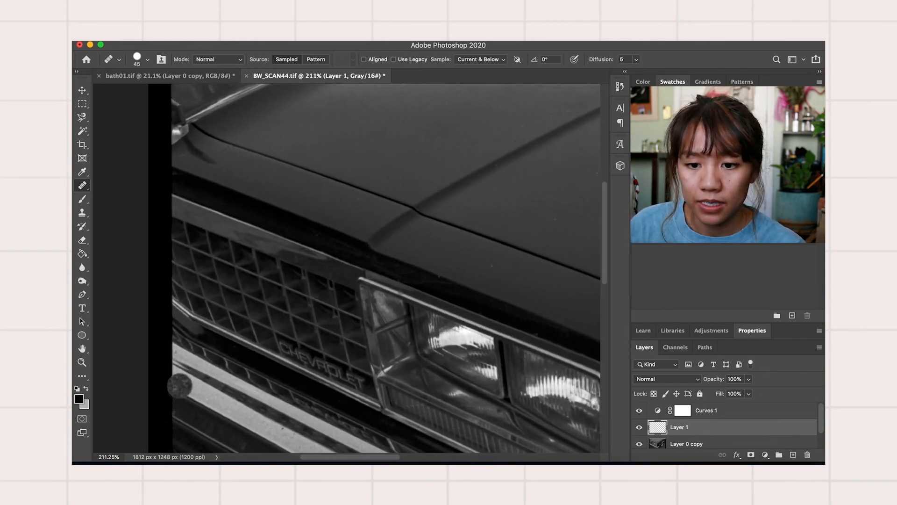
pyautogui.scroll(1, 180, 385)
pyautogui.hscroll(5, 272, 176)
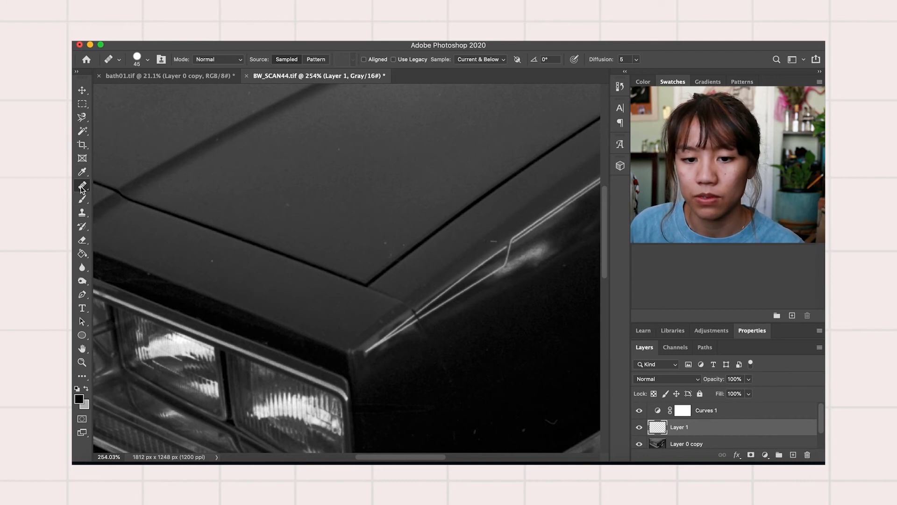
pyautogui.click(83, 185)
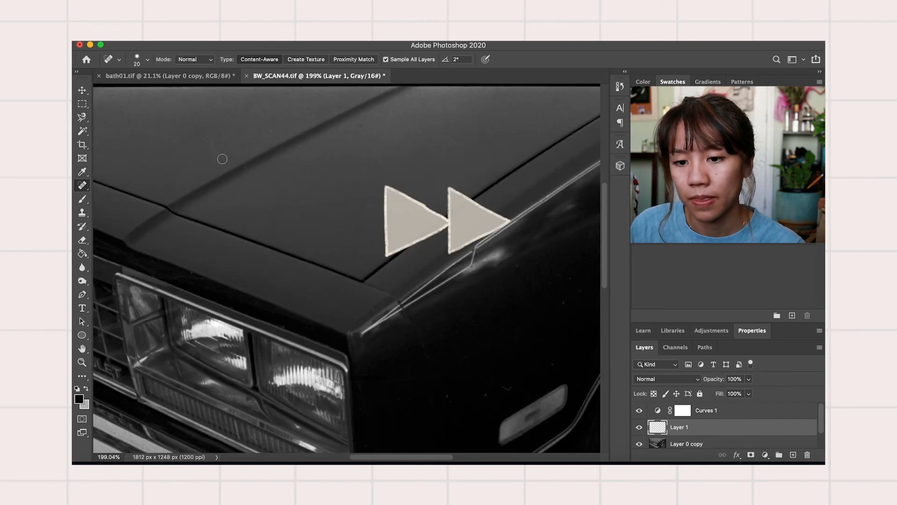
pyautogui.scroll(-10, 311, 324)
pyautogui.hscroll(-4, 310, 325)
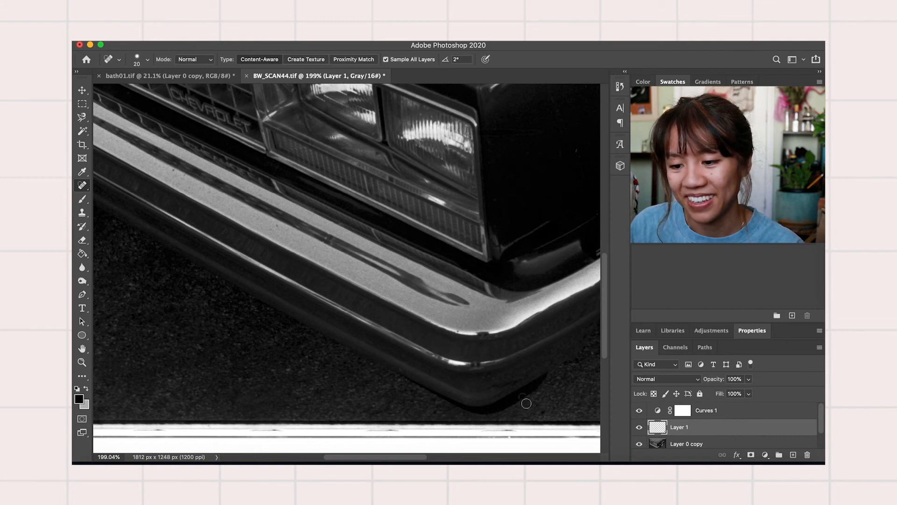
pyautogui.scroll(-5, 449, 374)
pyautogui.scroll(3, 449, 374)
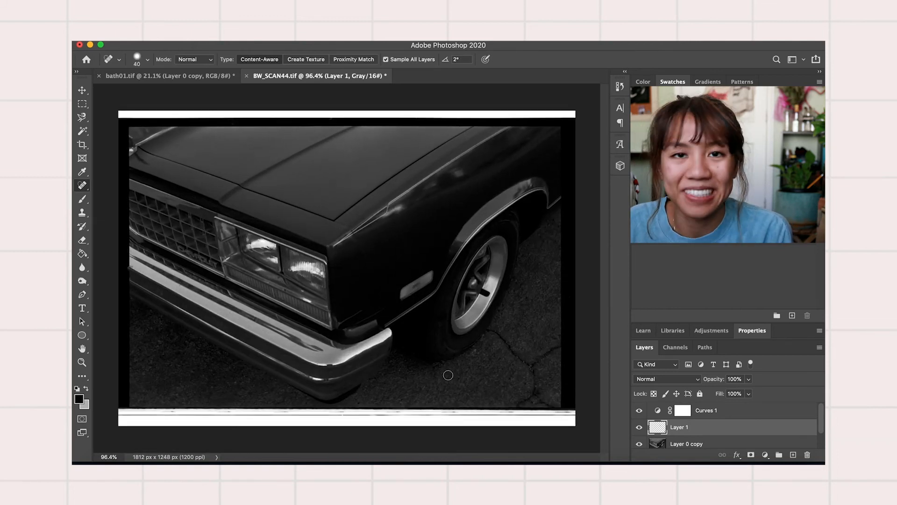
pyautogui.scroll(-1, 448, 375)
pyautogui.scroll(2, 446, 373)
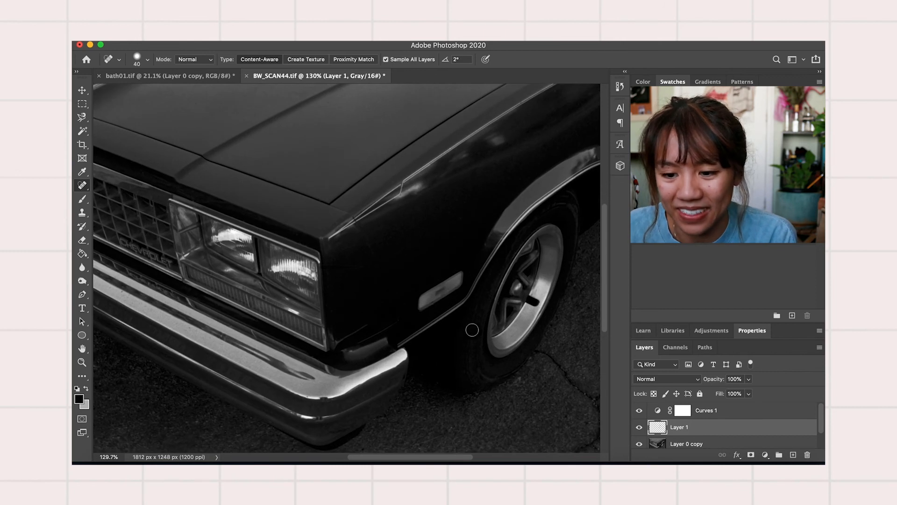
pyautogui.scroll(-2, 472, 329)
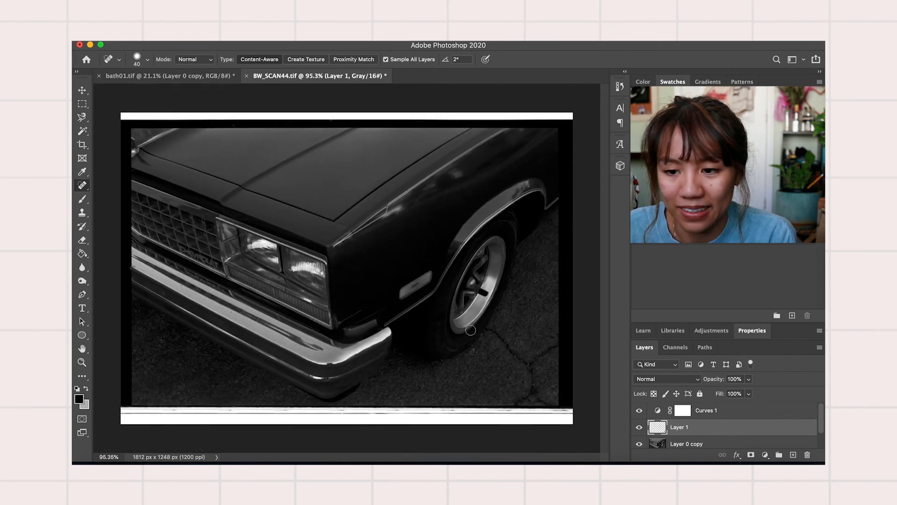
pyautogui.scroll(-1, 471, 330)
pyautogui.scroll(2, 470, 330)
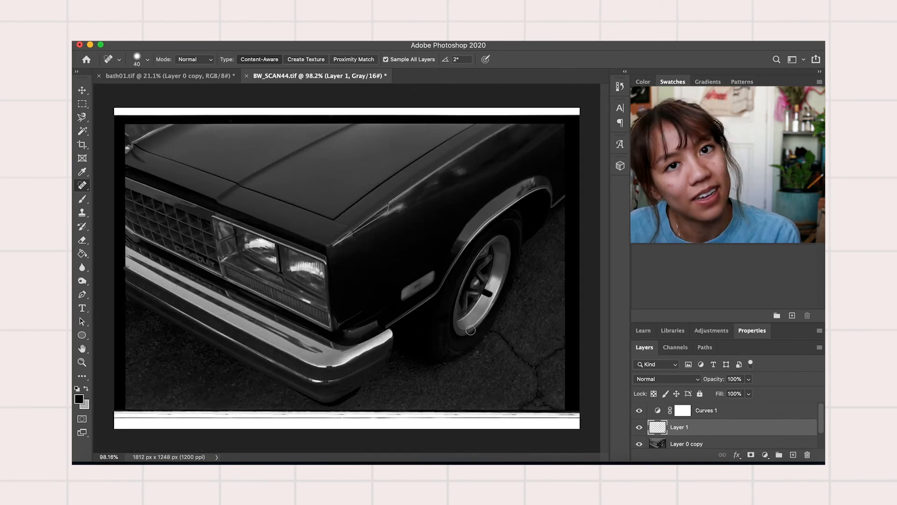
pyautogui.scroll(-3, 471, 330)
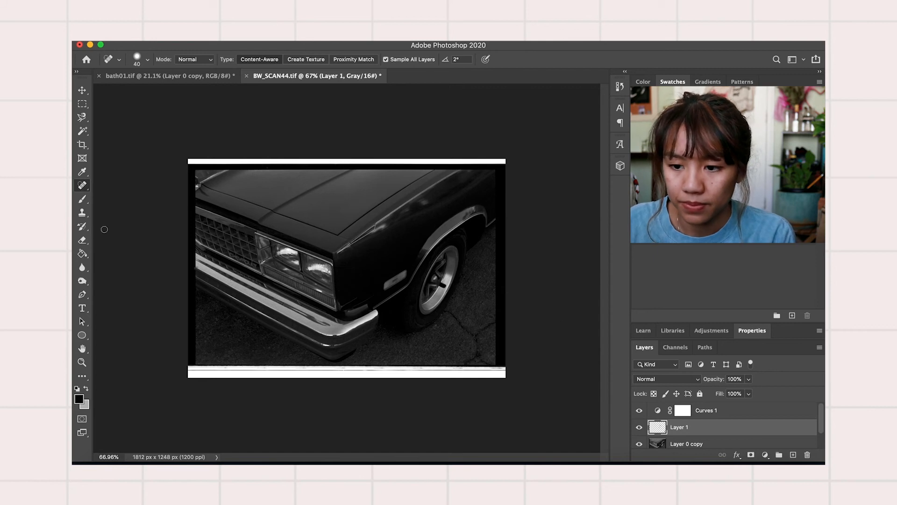
pyautogui.scroll(8, 195, 211)
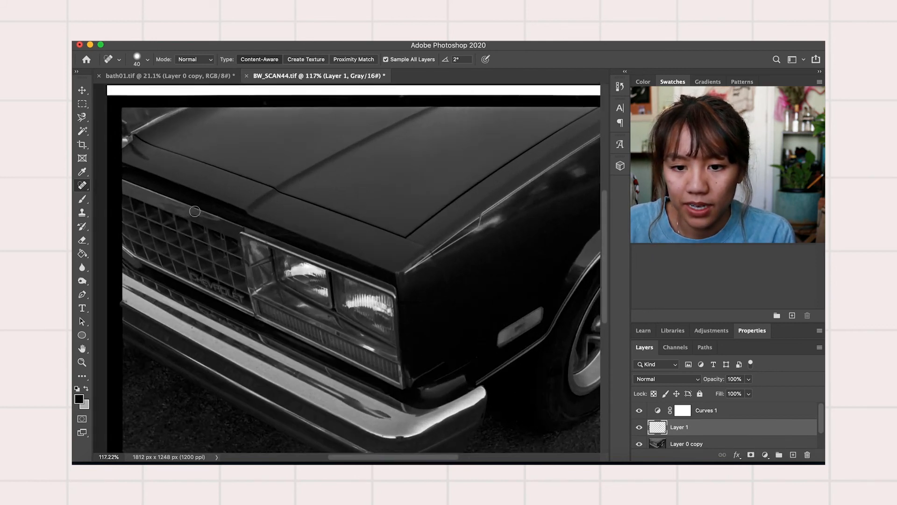
pyautogui.scroll(2, 195, 211)
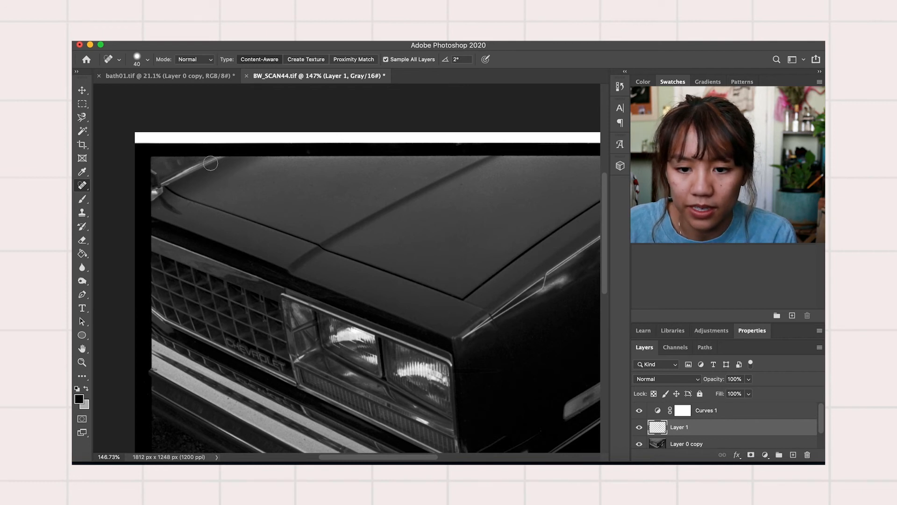
pyautogui.scroll(-5, 122, 190)
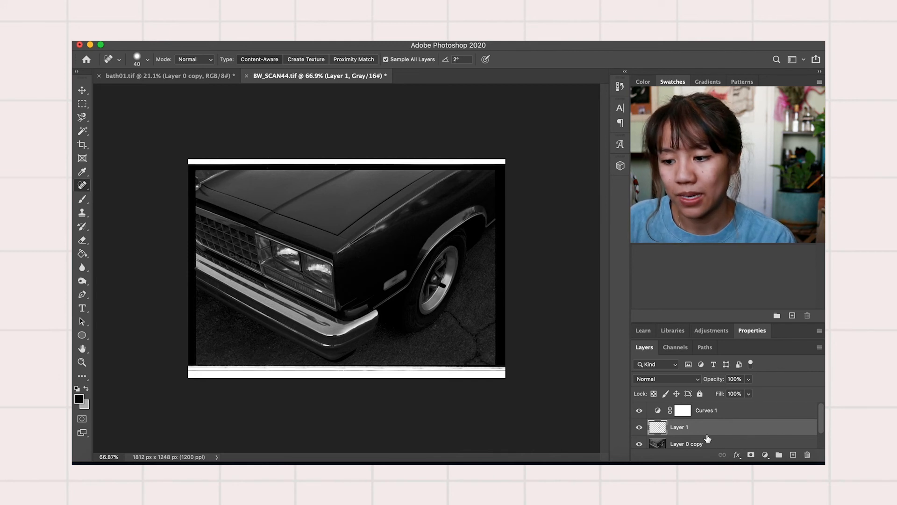
# Step: Make Layer 0 copy active and set the Rectangular Marquee Tool to add to the selection
pyautogui.scroll(-2, 708, 438)
pyautogui.click(660, 428)
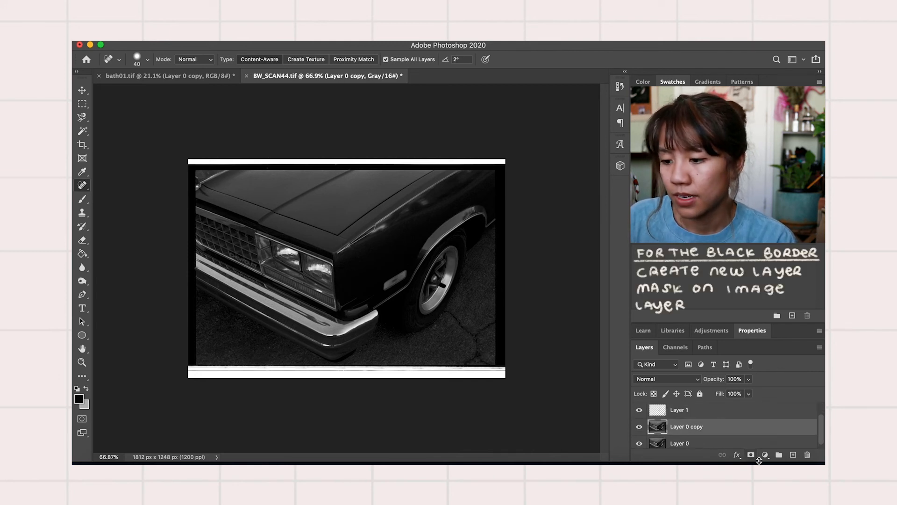
pyautogui.click(82, 105)
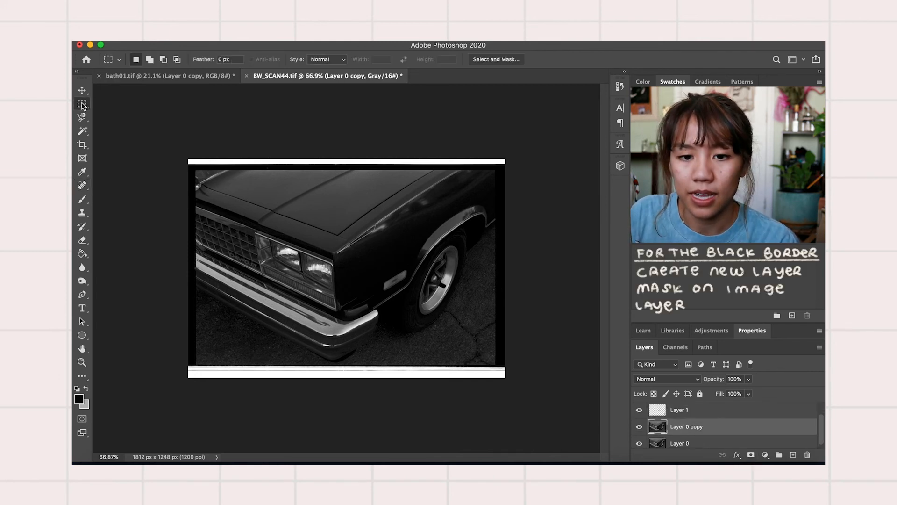
pyautogui.click(149, 58)
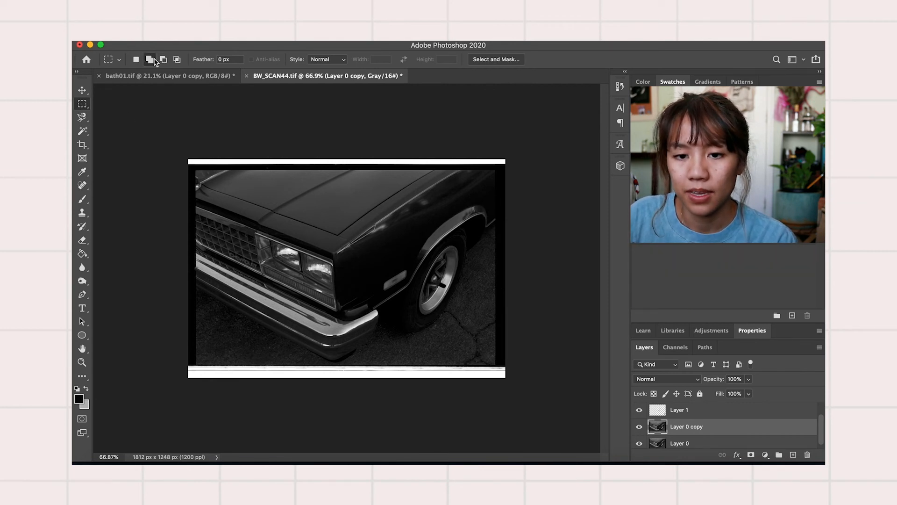
pyautogui.click(136, 59)
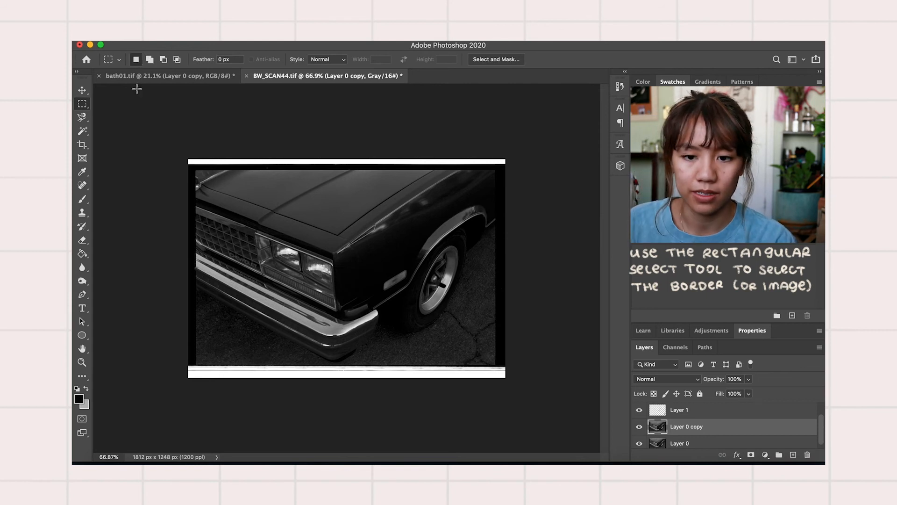
pyautogui.moveTo(196, 171); pyautogui.dragTo(534, 409)
pyautogui.click(149, 59)
pyautogui.moveTo(225, 200); pyautogui.dragTo(321, 294)
pyautogui.moveTo(338, 198); pyautogui.dragTo(390, 233)
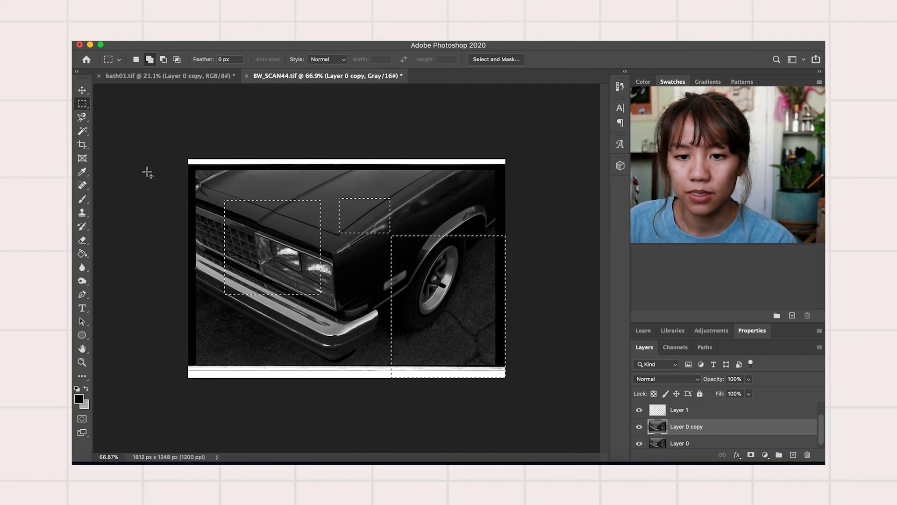
pyautogui.click(134, 112)
# Step: Select the border strips along all four sides of the car photo with additive rectangular marquee selections
pyautogui.click(149, 61)
pyautogui.scroll(2, 234, 174)
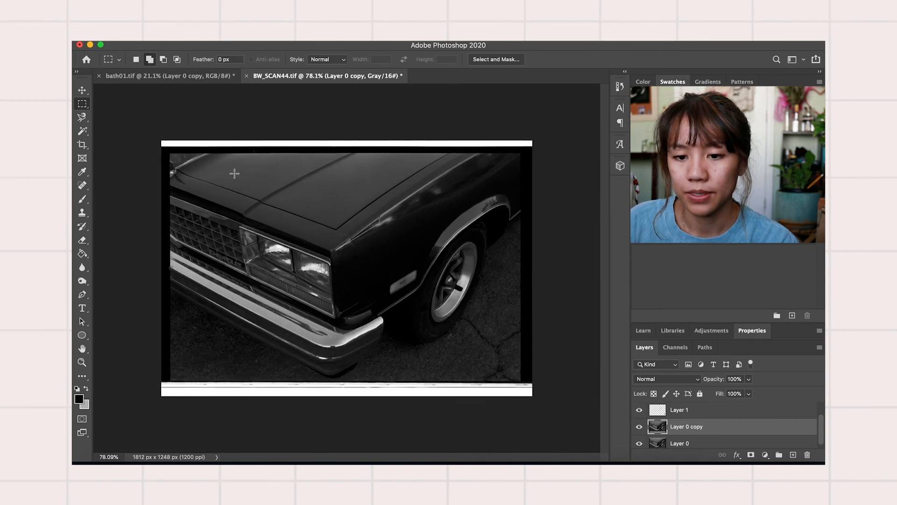
pyautogui.moveTo(136, 116); pyautogui.dragTo(596, 159)
pyautogui.moveTo(141, 119); pyautogui.dragTo(177, 451)
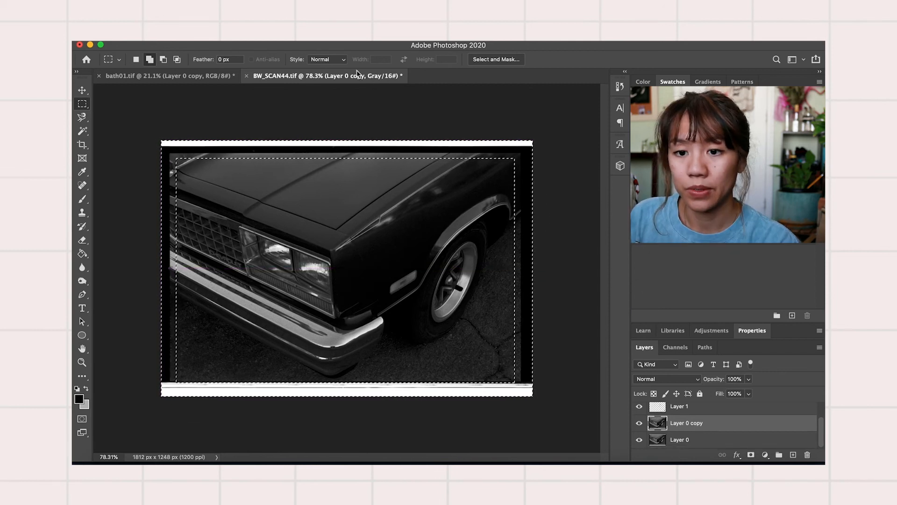
# Step: Invert the border selection to mask Layer 0 copy to the image area, and hide Layer 0 beneath it
pyautogui.click(288, 37)
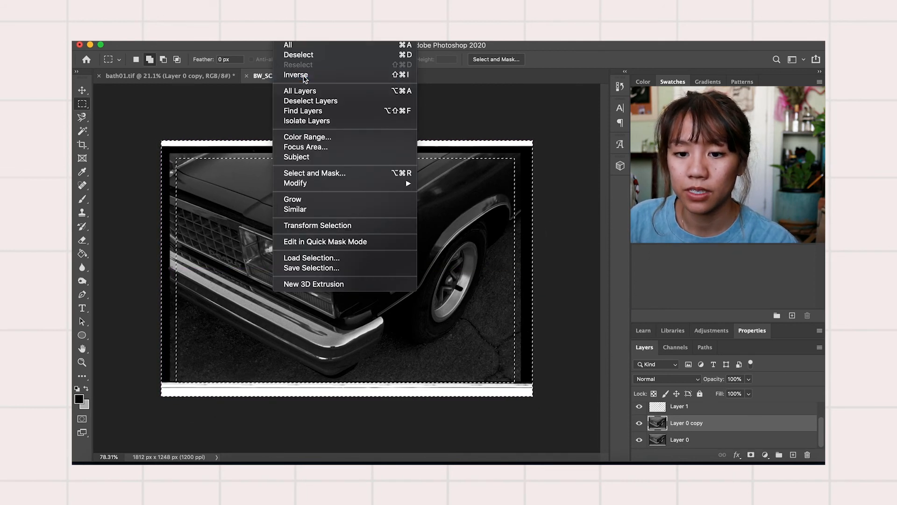
pyautogui.click(301, 76)
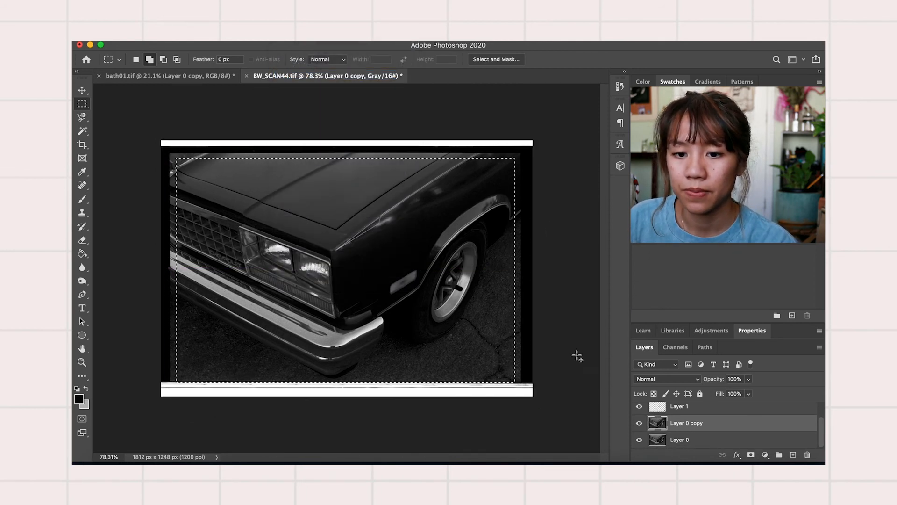
pyautogui.click(751, 454)
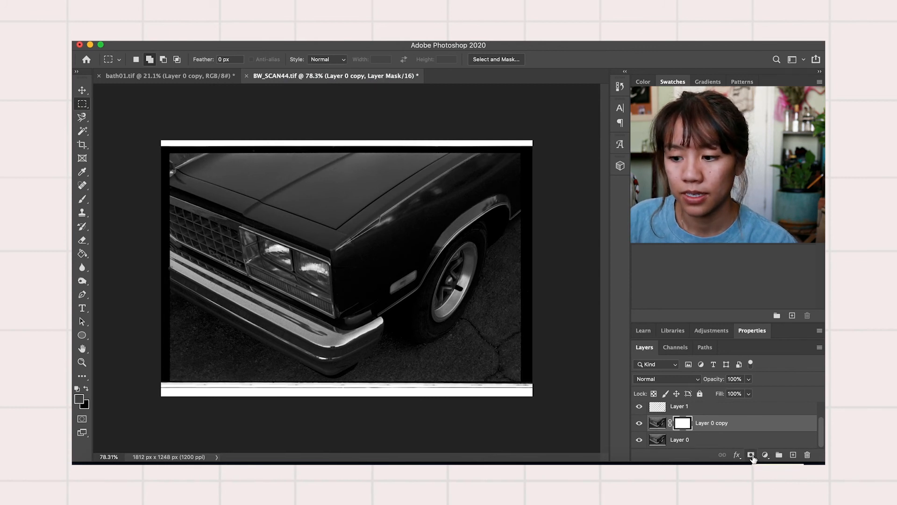
pyautogui.click(639, 440)
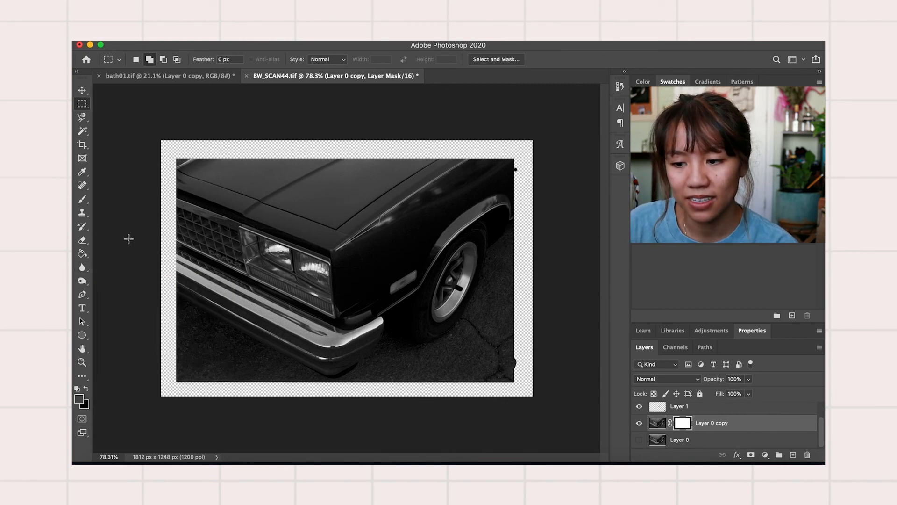
# Step: Fill a narrow rectangular selection along the photo's left edge with black on the Layer 0 copy mask
pyautogui.moveTo(161, 140); pyautogui.dragTo(178, 430)
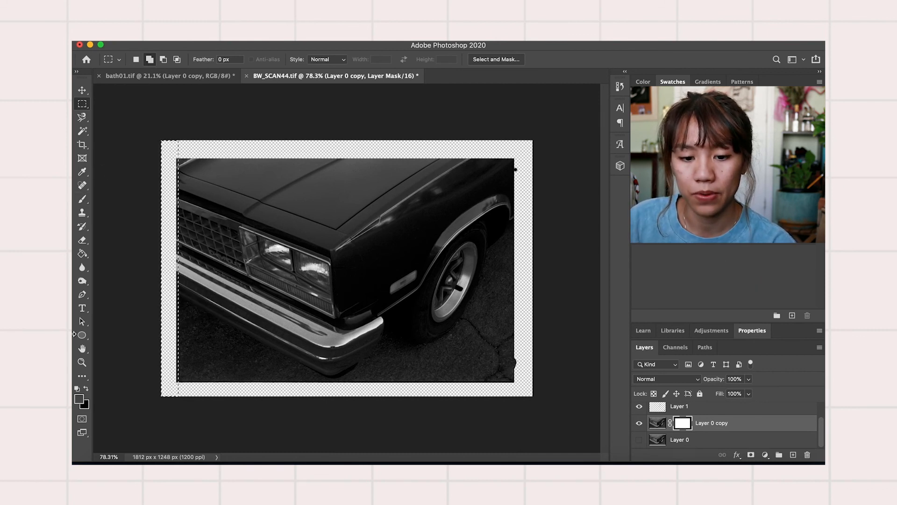
pyautogui.click(86, 390)
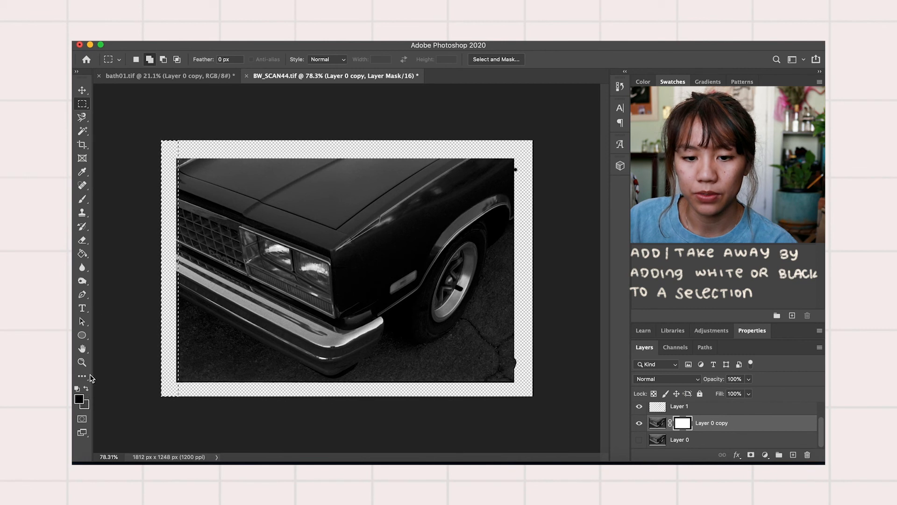
pyautogui.click(83, 254)
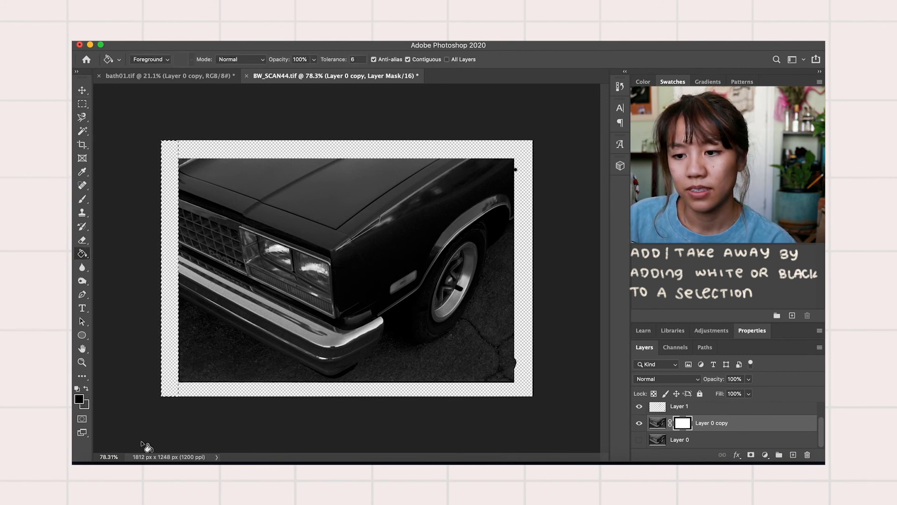
pyautogui.click(83, 104)
pyautogui.click(136, 60)
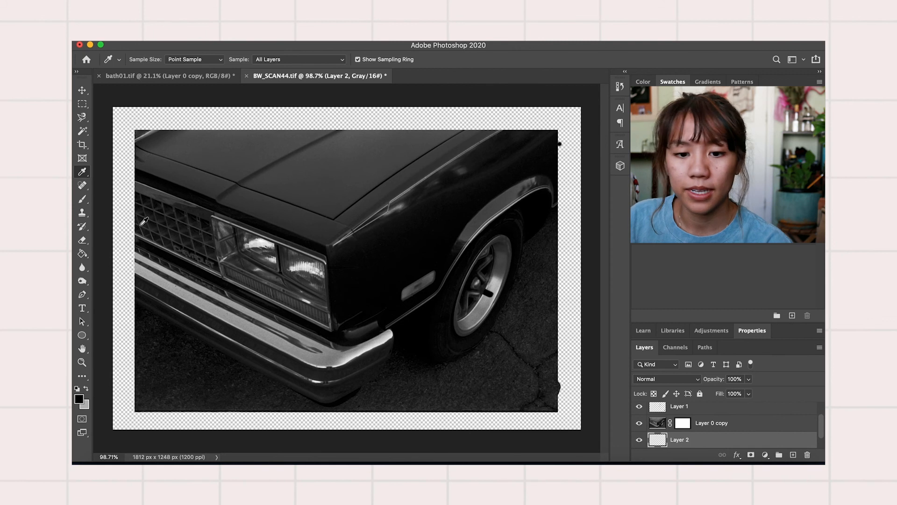
# Step: Fill Layer 2 beneath the masked photo with black using the Paint Bucket Tool to form the border
pyautogui.press('p')
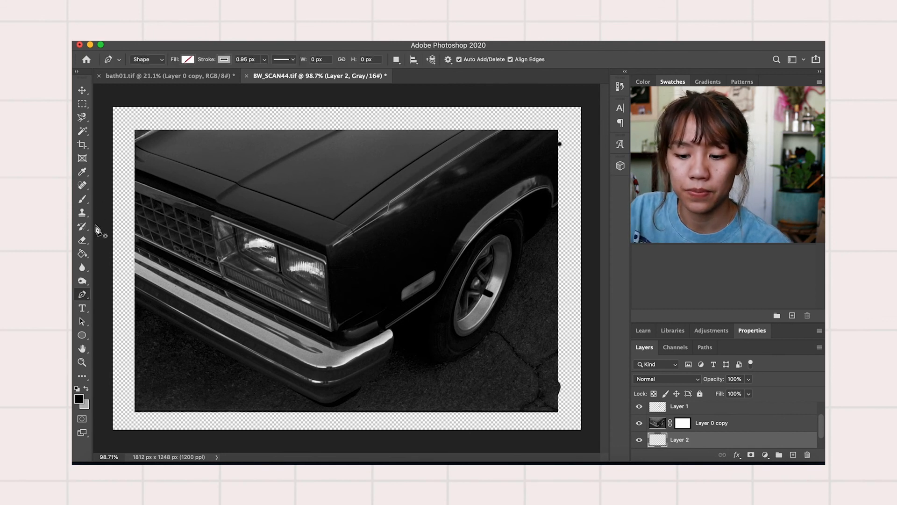
pyautogui.press('b')
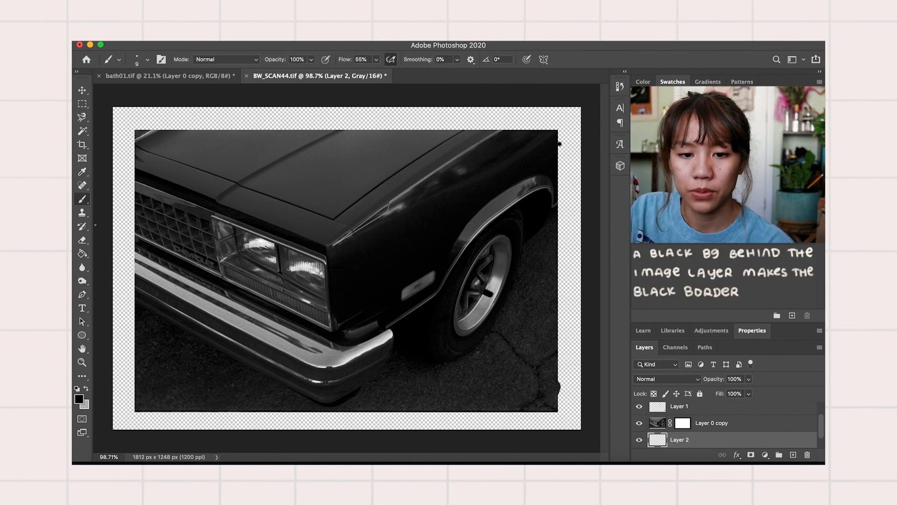
pyautogui.press('g')
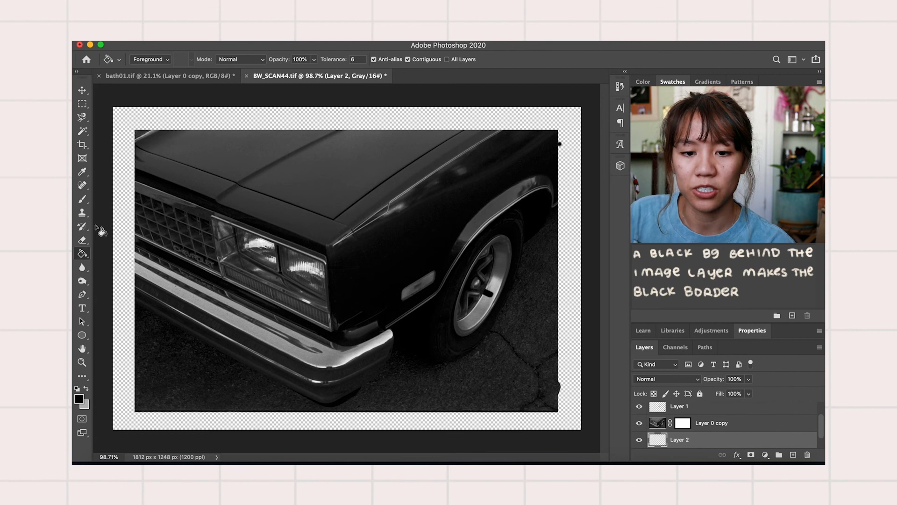
pyautogui.click(136, 237)
pyautogui.scroll(-5, 292, 306)
pyautogui.scroll(5, 291, 306)
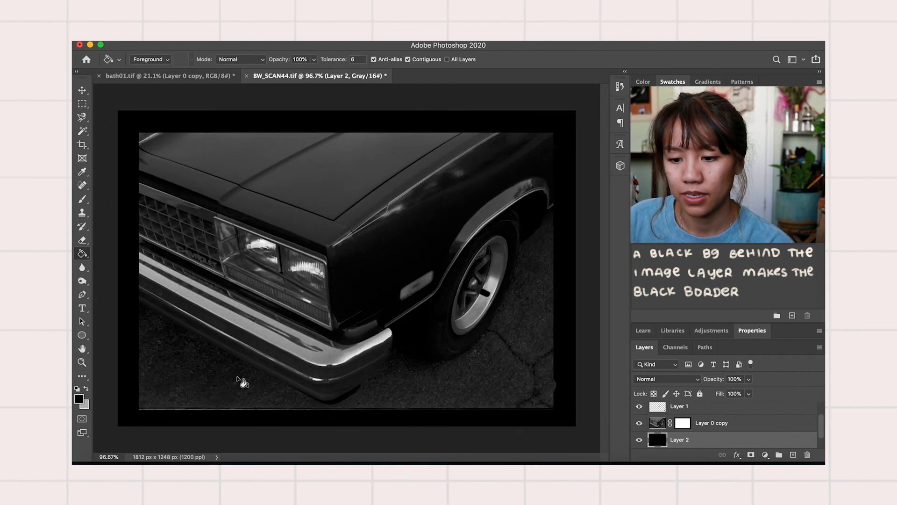
# Step: Fill a strip along the photo's bottom edge with black on the Layer 0 copy mask and deselect it
pyautogui.scroll(3, 242, 383)
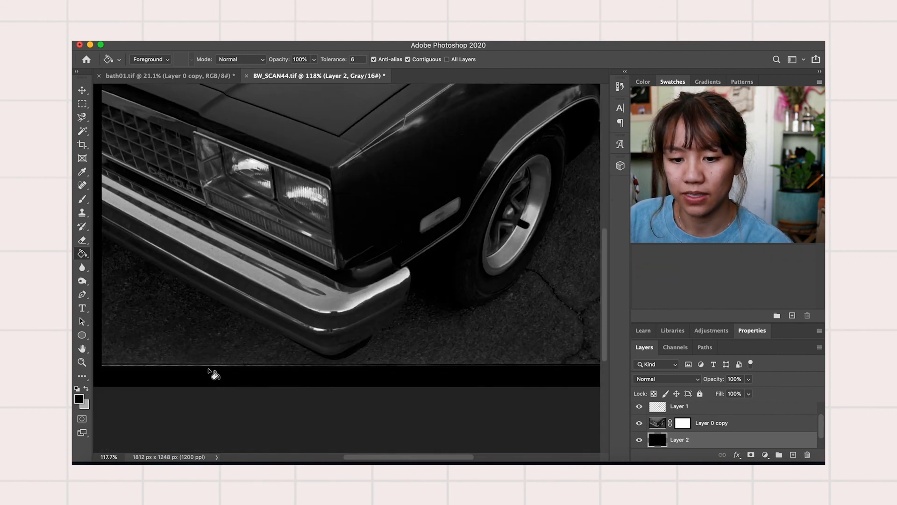
pyautogui.click(657, 426)
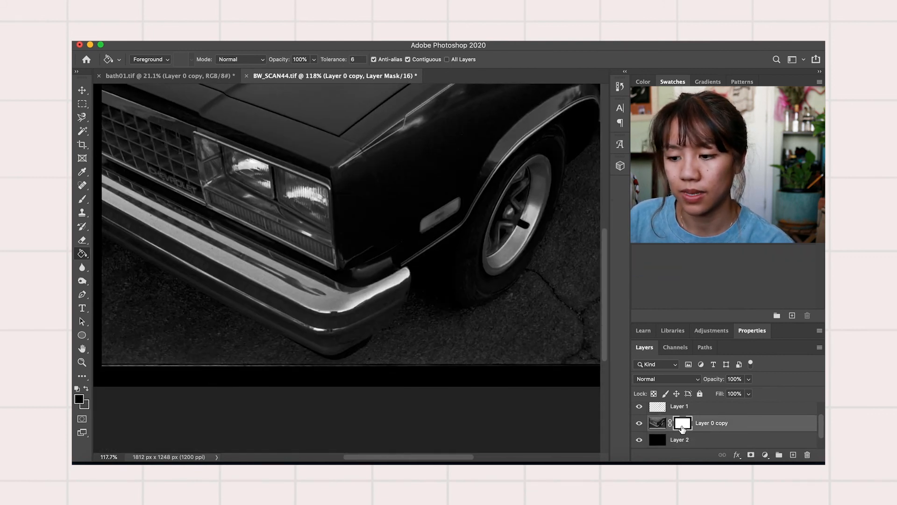
pyautogui.click(82, 103)
pyautogui.scroll(-1, 208, 261)
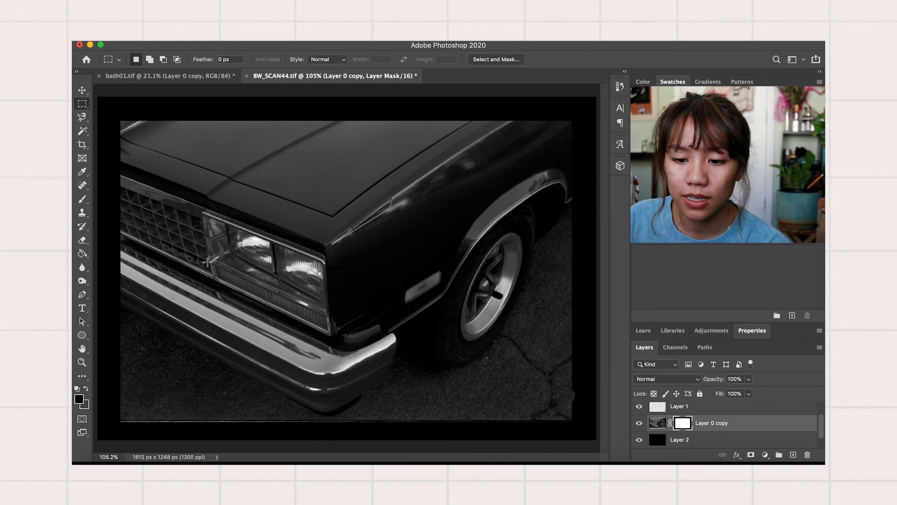
pyautogui.moveTo(98, 439); pyautogui.dragTo(618, 419)
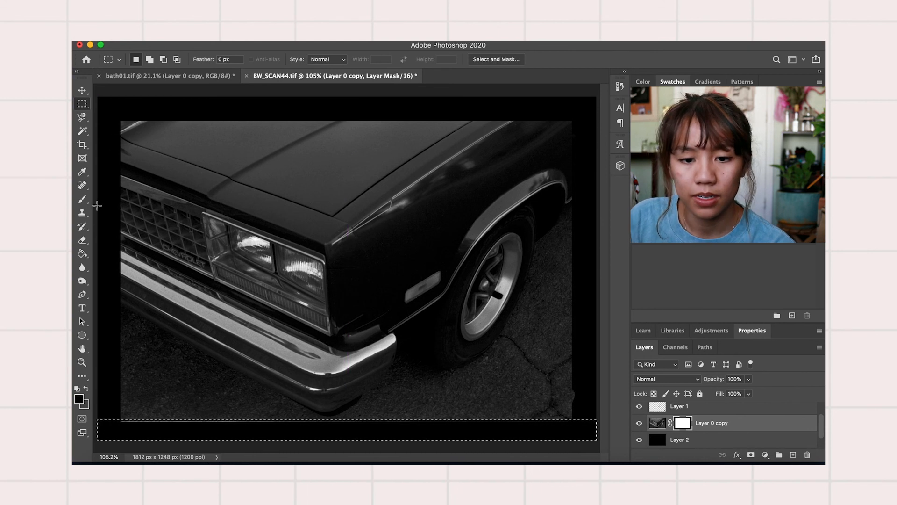
pyautogui.click(82, 254)
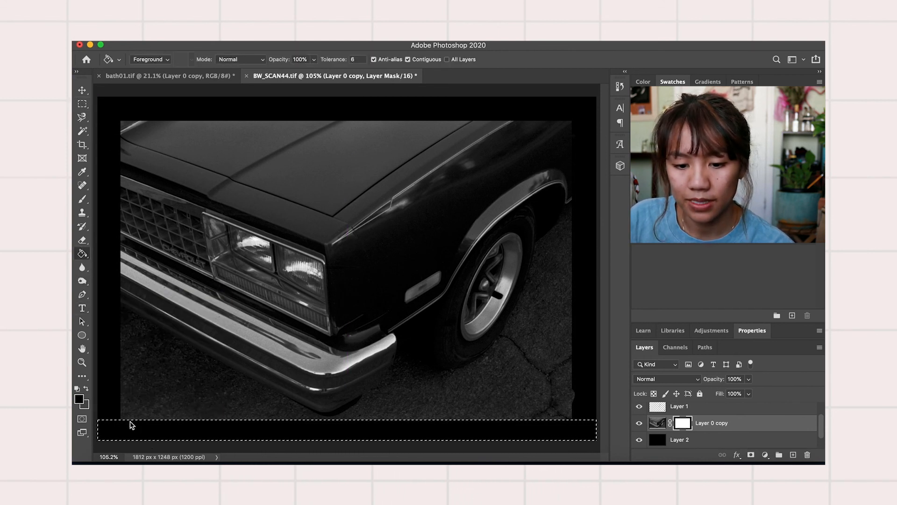
pyautogui.click(82, 103)
pyautogui.click(124, 108)
# Step: Check the Layer 0 copy mask on its own and duplicate it onto Layer 1, the spot-healing layer
pyautogui.scroll(-1, 272, 264)
pyautogui.scroll(2, 673, 424)
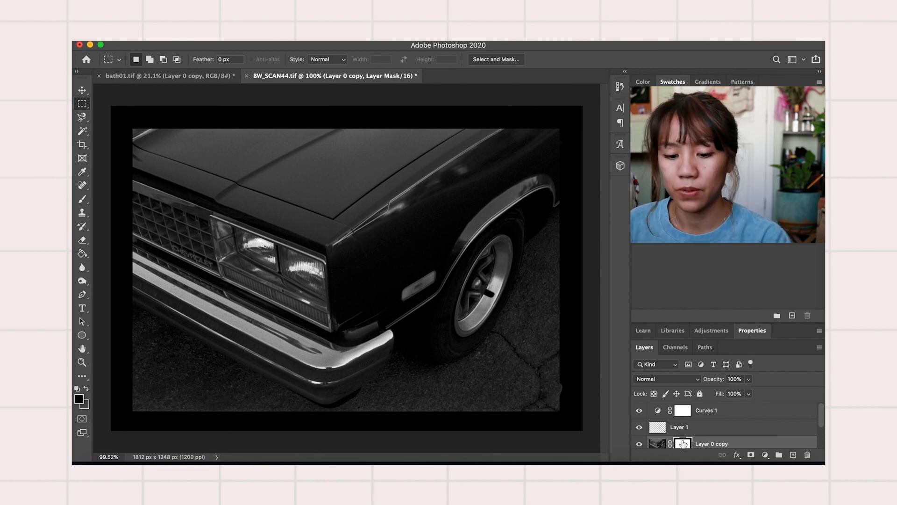
pyautogui.keyDown('alt'); pyautogui.click(688, 443); pyautogui.keyUp('alt')
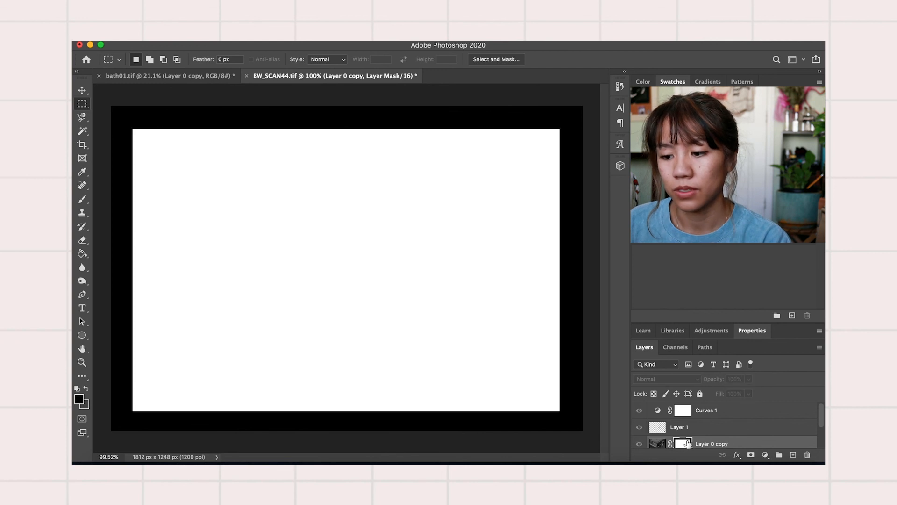
pyautogui.keyDown('alt'); pyautogui.click(688, 443); pyautogui.keyUp('alt')
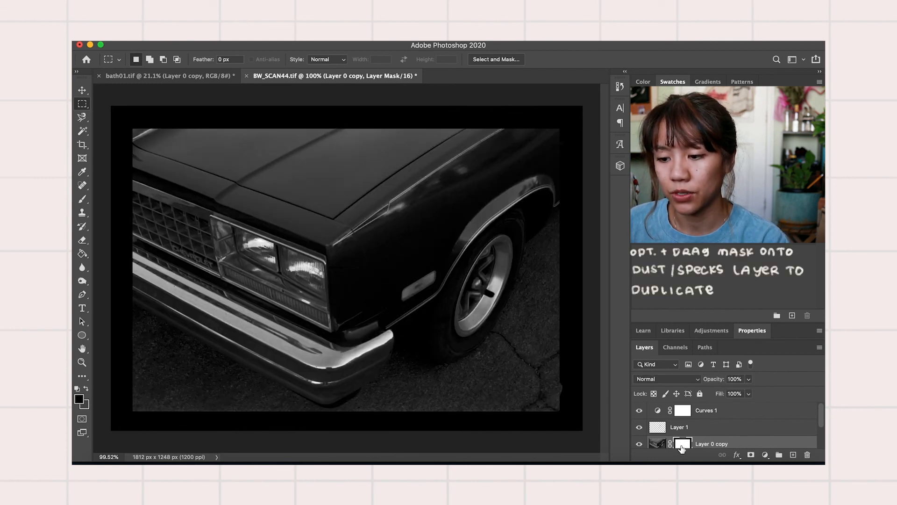
pyautogui.moveTo(682, 447); pyautogui.dragTo(663, 432)
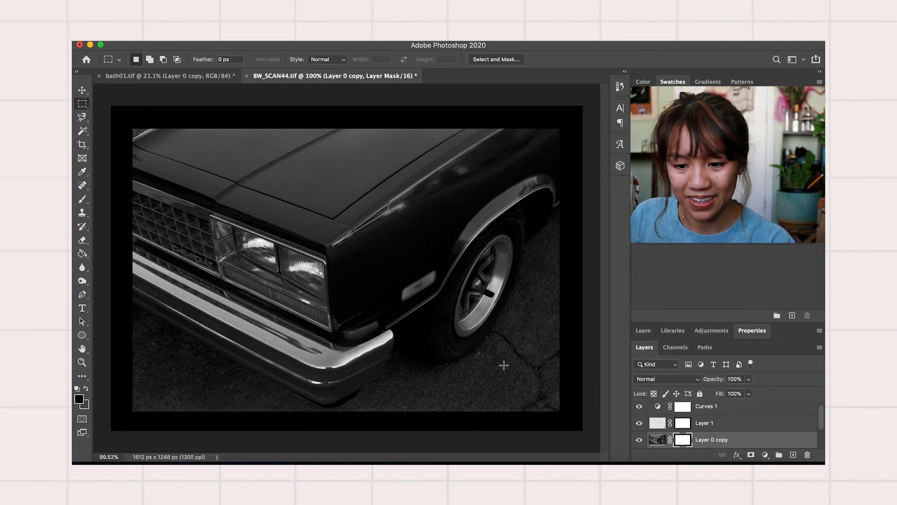
# Step: Group the layers from Curves 1 down to the black-filled Layer 2, leaving the original Layer 0 outside the group
pyautogui.scroll(-5, 420, 381)
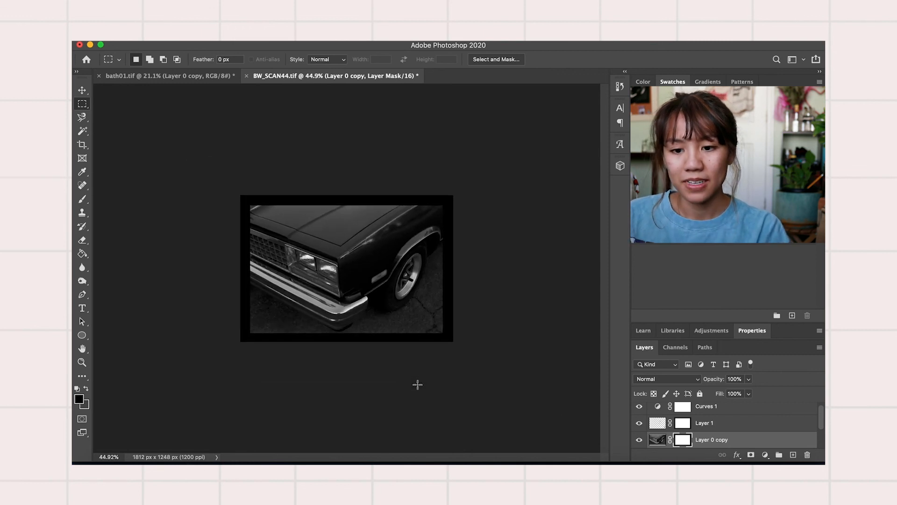
pyautogui.scroll(4, 445, 327)
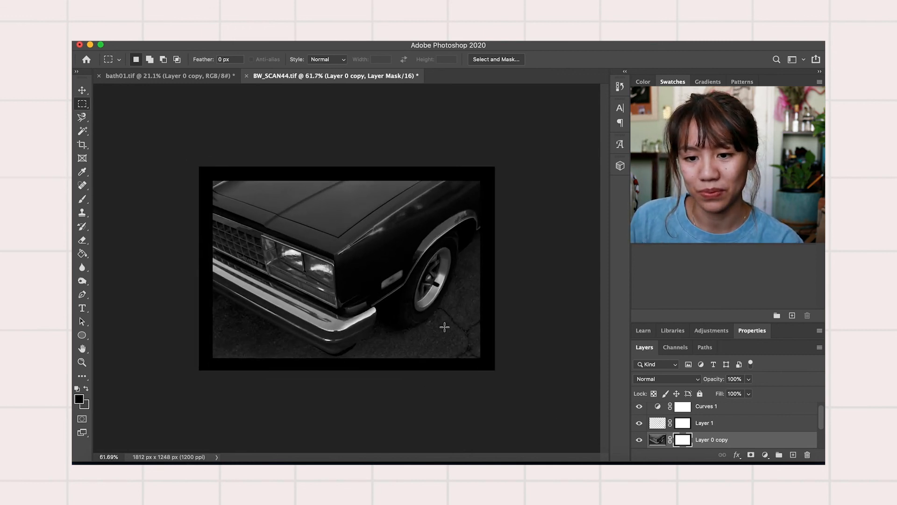
pyautogui.click(700, 410)
pyautogui.scroll(-2, 700, 416)
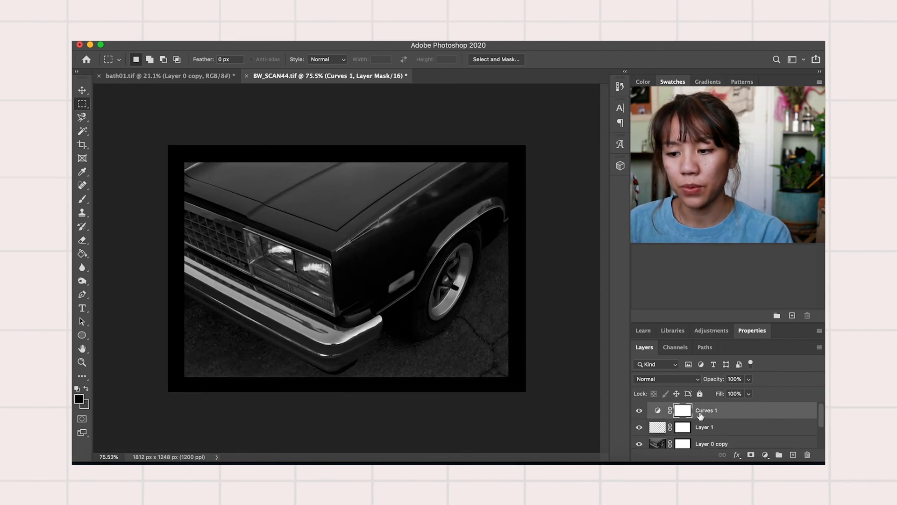
pyautogui.keyDown('shift'); pyautogui.click(701, 423); pyautogui.keyUp('shift')
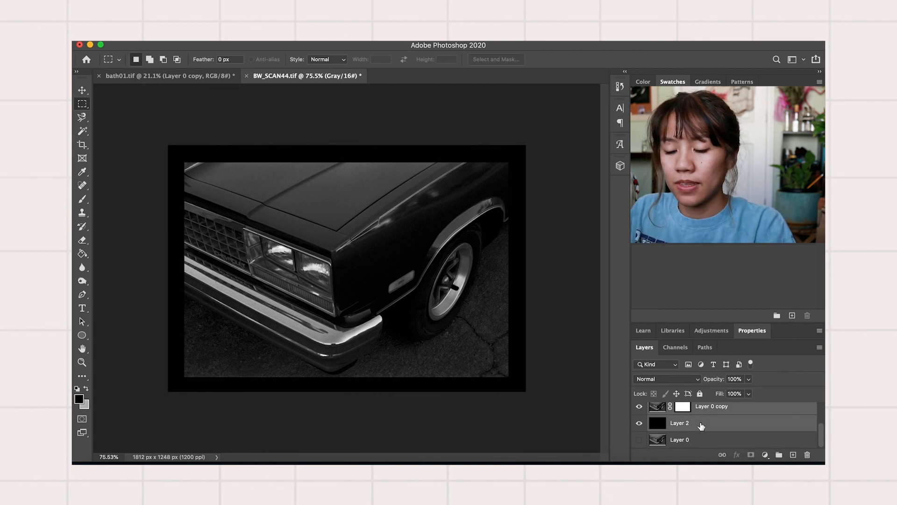
pyautogui.press('super+g')
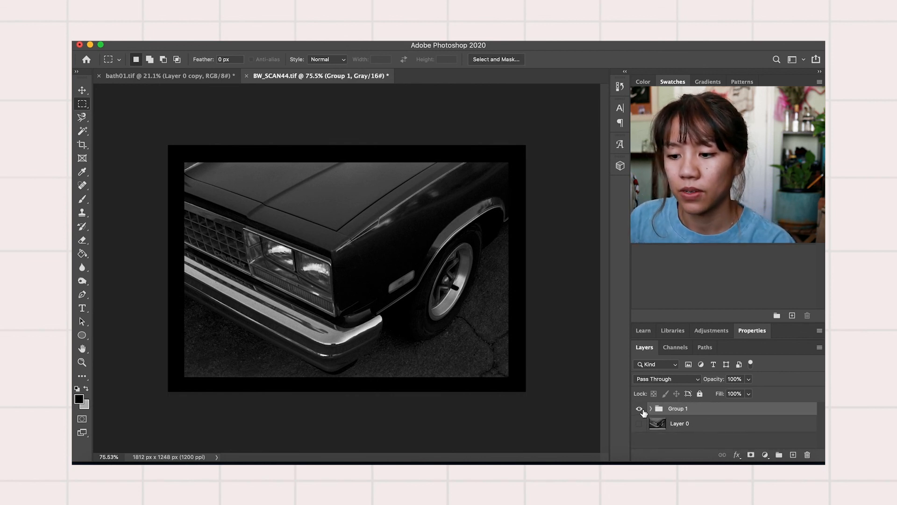
# Step: Show the original Layer 0 and toggle the visibility of Group 1 to compare the bordered edit with the unedited scan
pyautogui.click(640, 409)
pyautogui.click(639, 409)
pyautogui.click(639, 424)
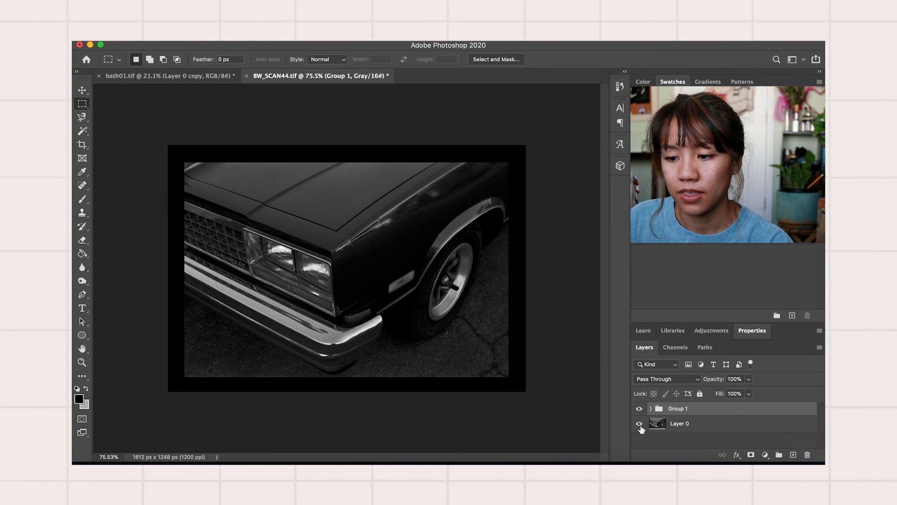
pyautogui.click(640, 409)
pyautogui.click(639, 409)
pyautogui.click(639, 408)
pyautogui.click(640, 410)
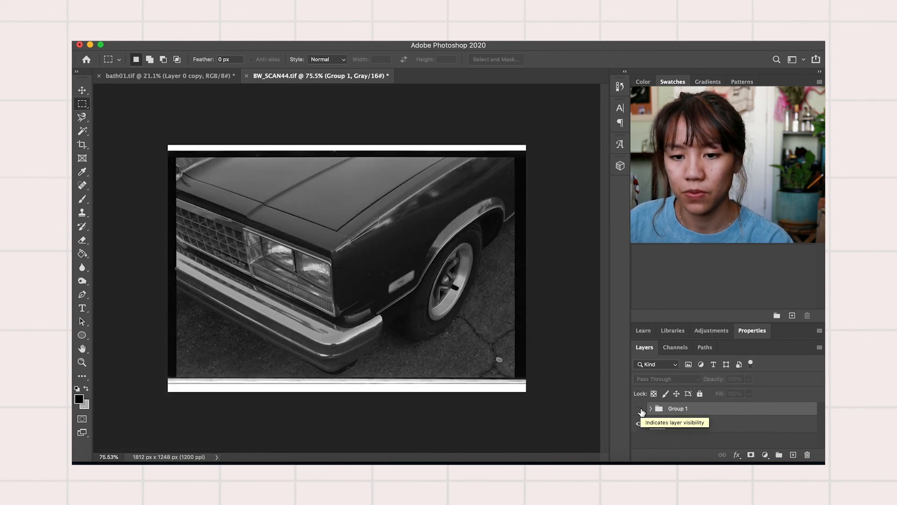
pyautogui.click(640, 409)
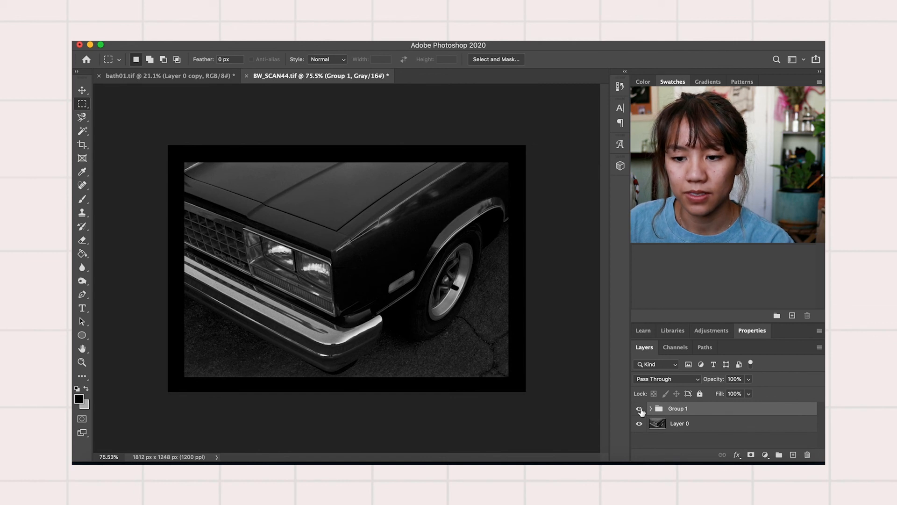
pyautogui.click(640, 409)
pyautogui.click(639, 409)
pyautogui.click(640, 409)
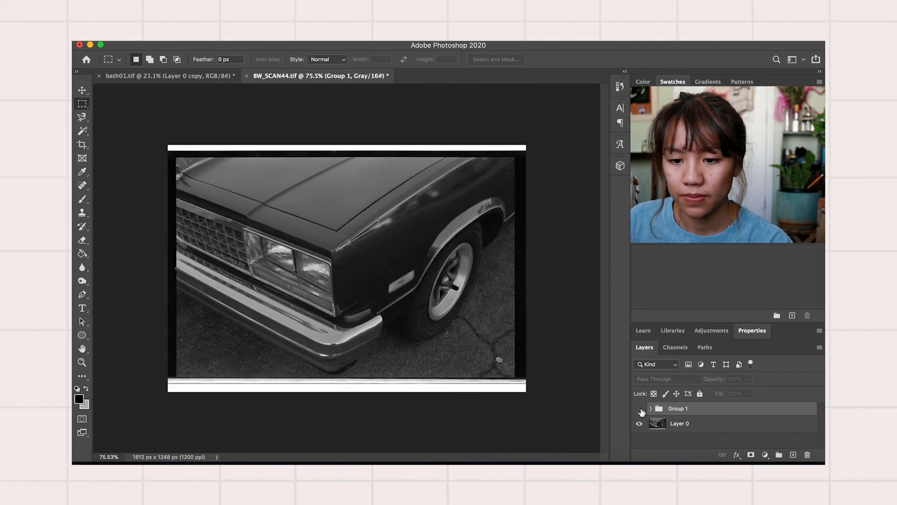
pyautogui.click(640, 409)
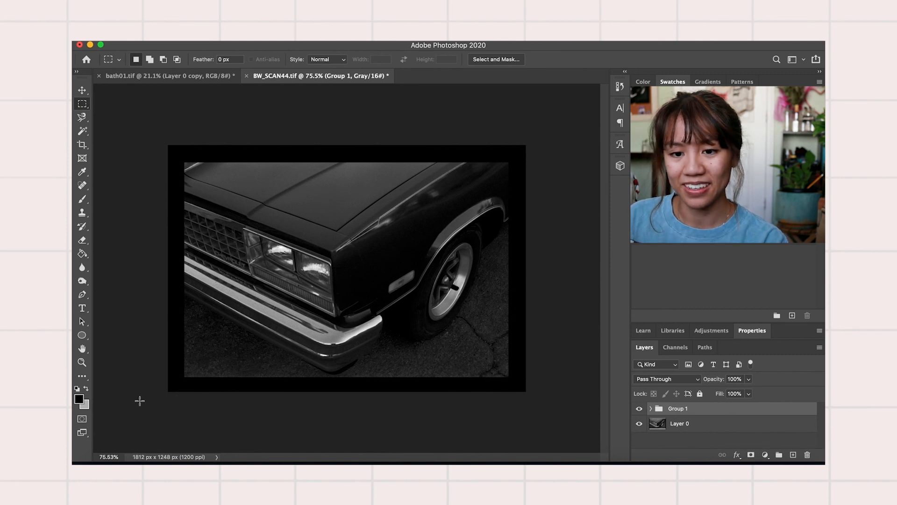
pyautogui.scroll(-3, 139, 401)
pyautogui.scroll(3, 140, 400)
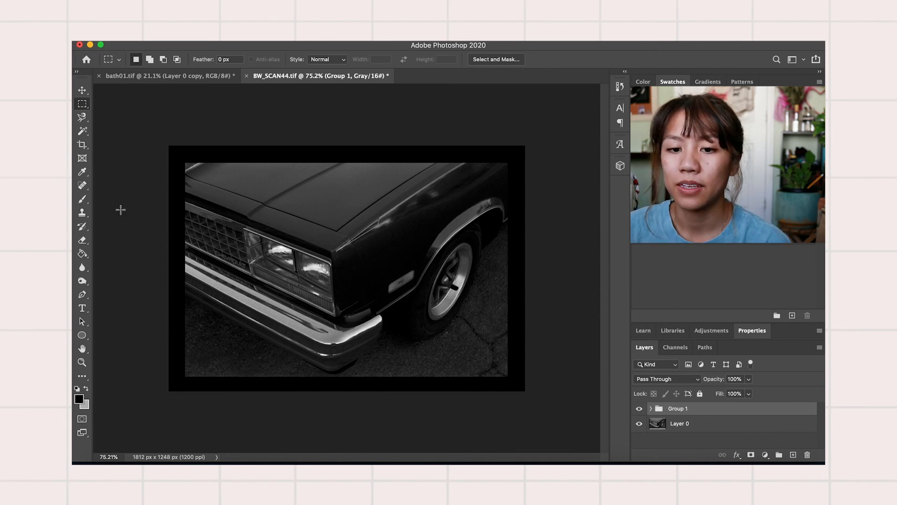
# Step: Close BW_SCAN44.tif and bath01.tif without saving their changes
pyautogui.click(161, 76)
pyautogui.click(271, 77)
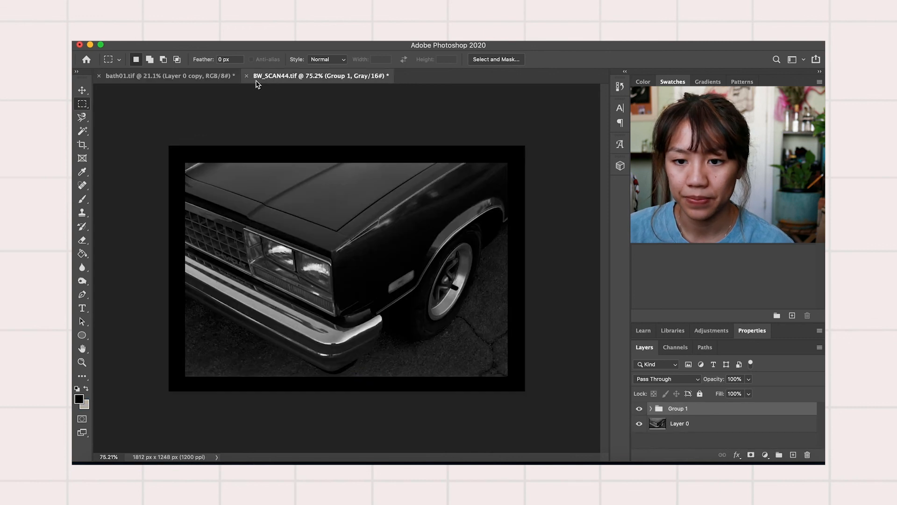
pyautogui.click(247, 76)
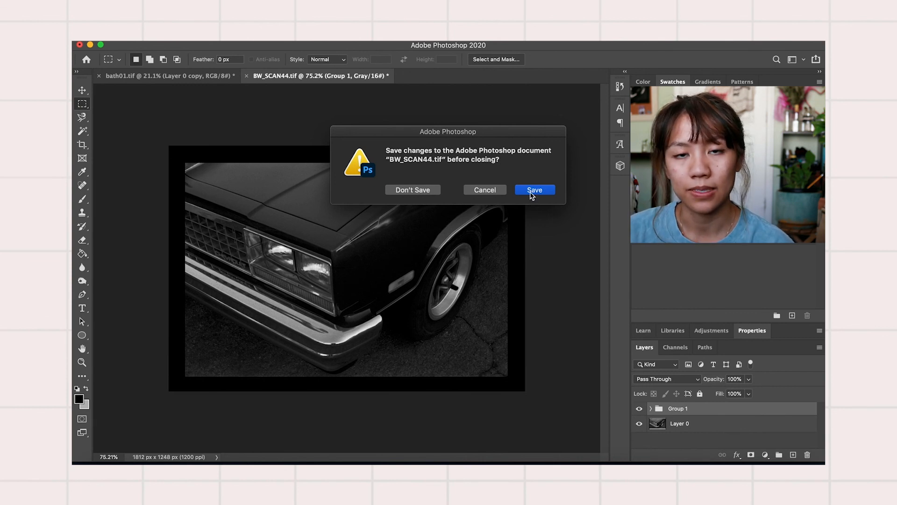
pyautogui.click(423, 192)
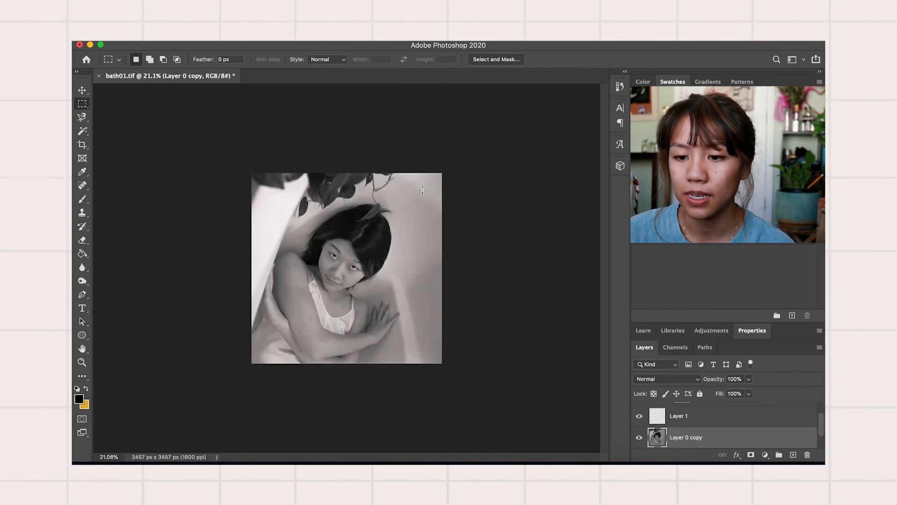
pyautogui.click(98, 76)
pyautogui.click(401, 192)
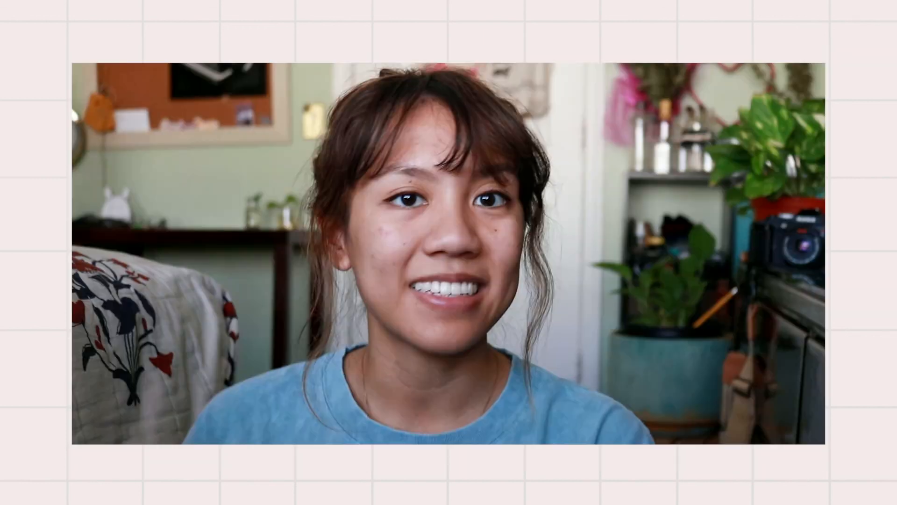